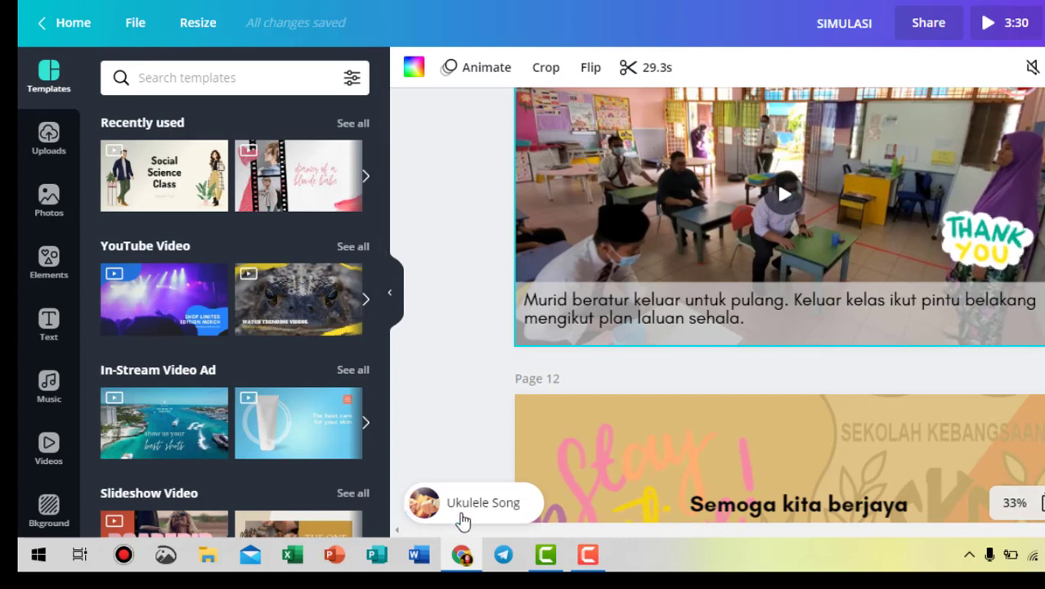
Step: Select the Ukulele Song audio track and look through the SIMULASI design's pages down to page 12
{"action": "left_click", "coordinate": [478, 515]}
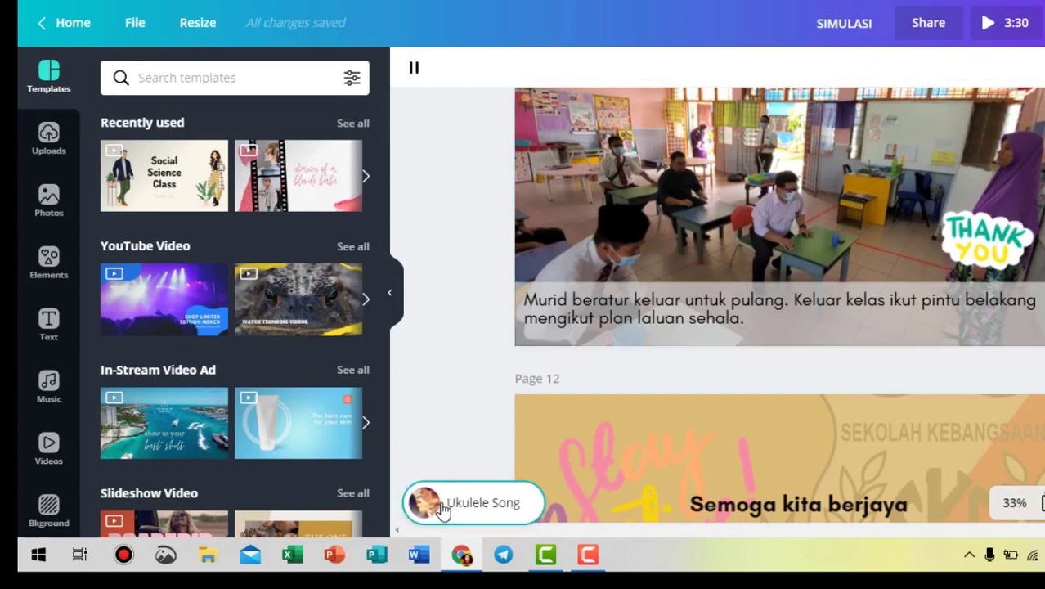
{"action": "scroll", "coordinate": [779, 304], "scroll_direction": "up", "scroll_amount": 2}
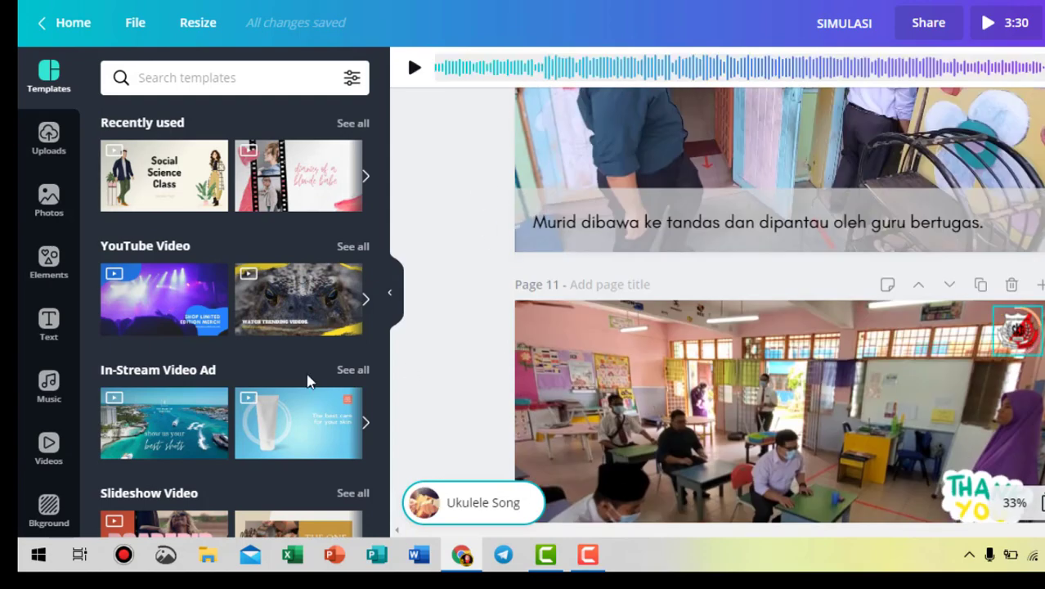
{"action": "scroll", "coordinate": [485, 345], "scroll_direction": "up", "scroll_amount": 5}
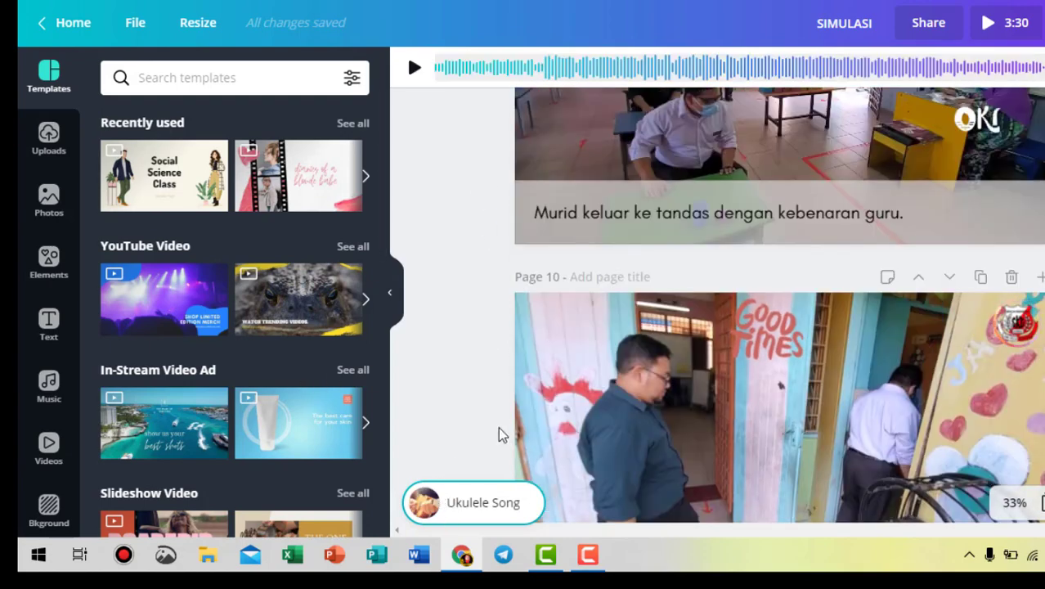
{"action": "scroll", "coordinate": [499, 435], "scroll_direction": "up", "scroll_amount": 10}
{"action": "scroll", "coordinate": [779, 304], "scroll_direction": "up", "scroll_amount": 4}
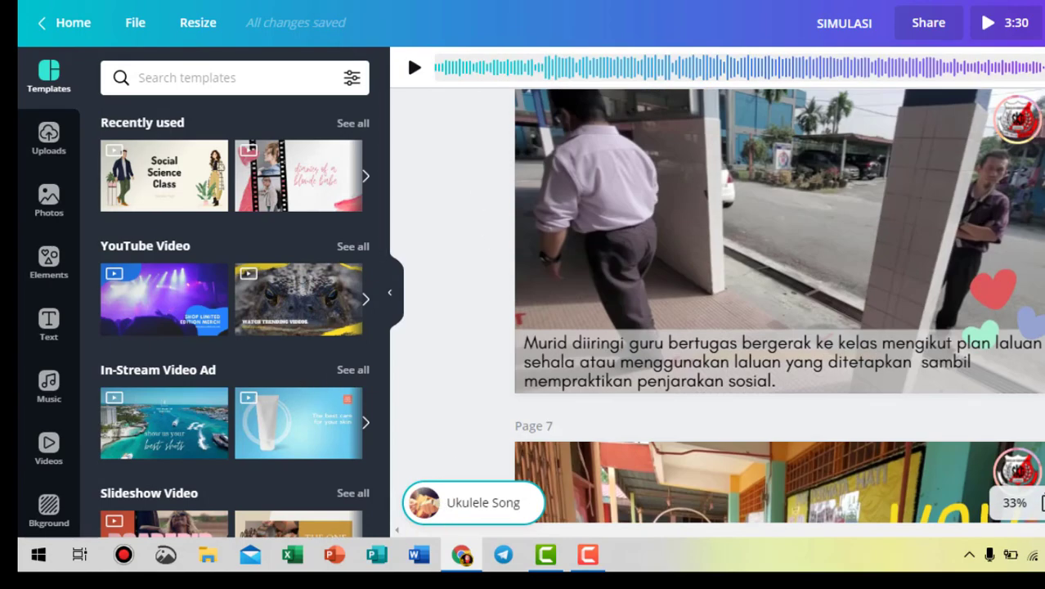
{"action": "scroll", "coordinate": [779, 304], "scroll_direction": "down", "scroll_amount": 4}
{"action": "scroll", "coordinate": [778, 305], "scroll_direction": "down", "scroll_amount": 20}
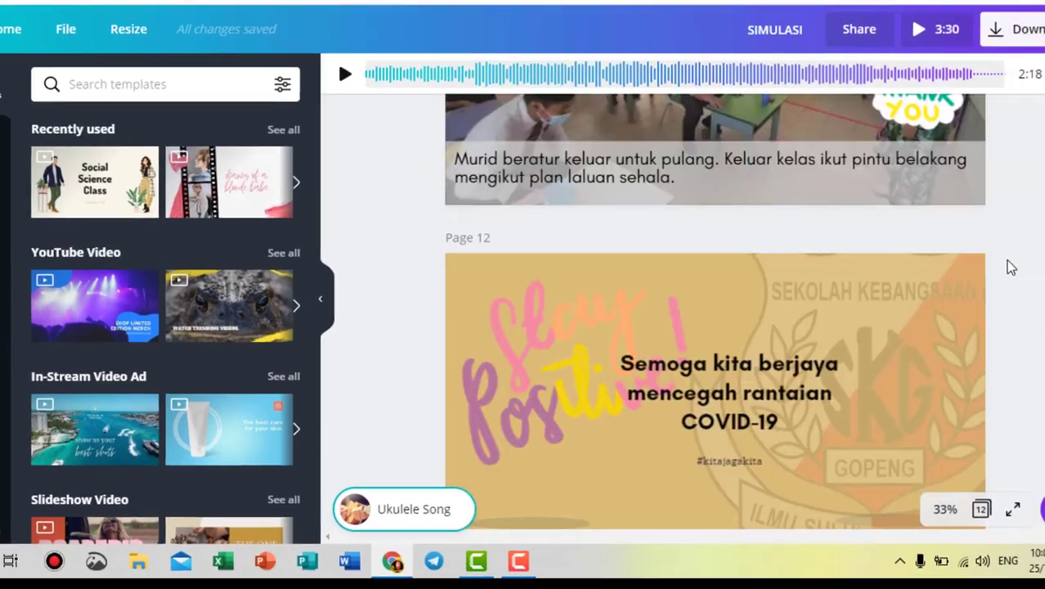
{"action": "scroll", "coordinate": [1008, 261], "scroll_direction": "down", "scroll_amount": 2}
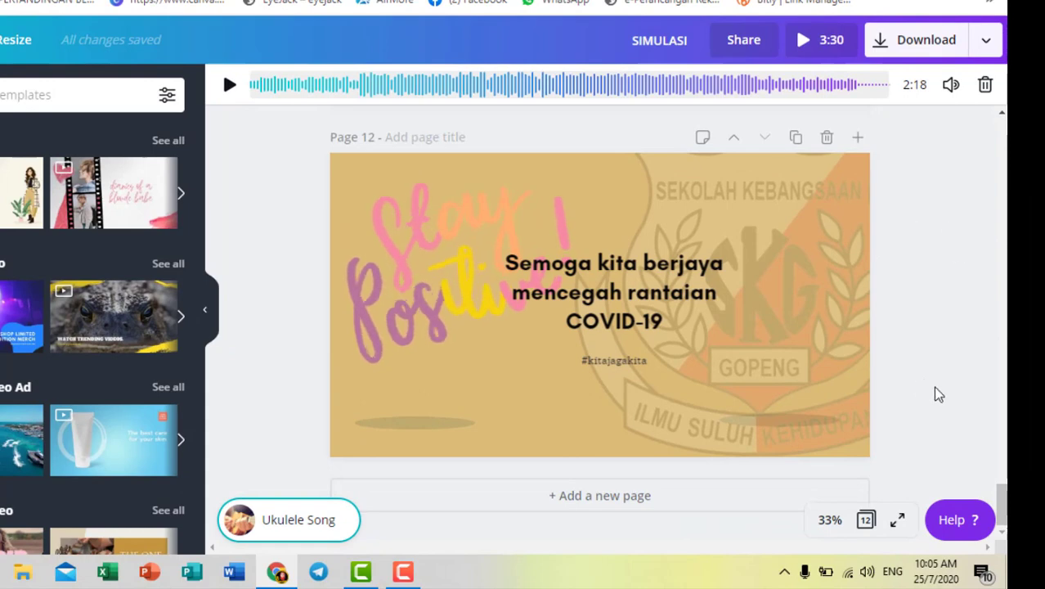
{"action": "scroll", "coordinate": [937, 401], "scroll_direction": "up", "scroll_amount": 4}
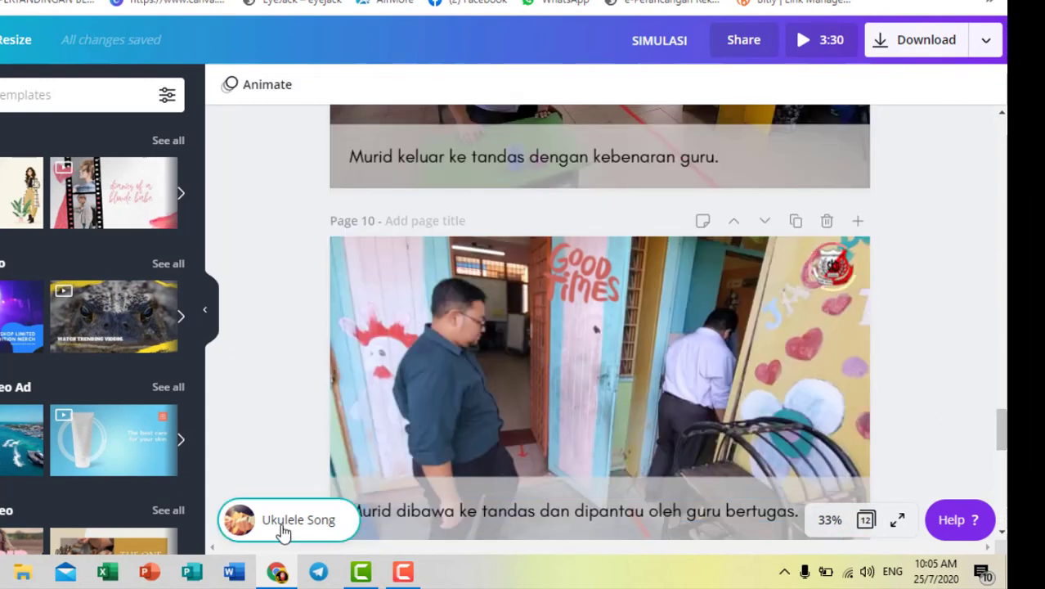
Step: Play the Ukulele Song background track, pause it and deselect it
{"action": "left_click", "coordinate": [283, 528]}
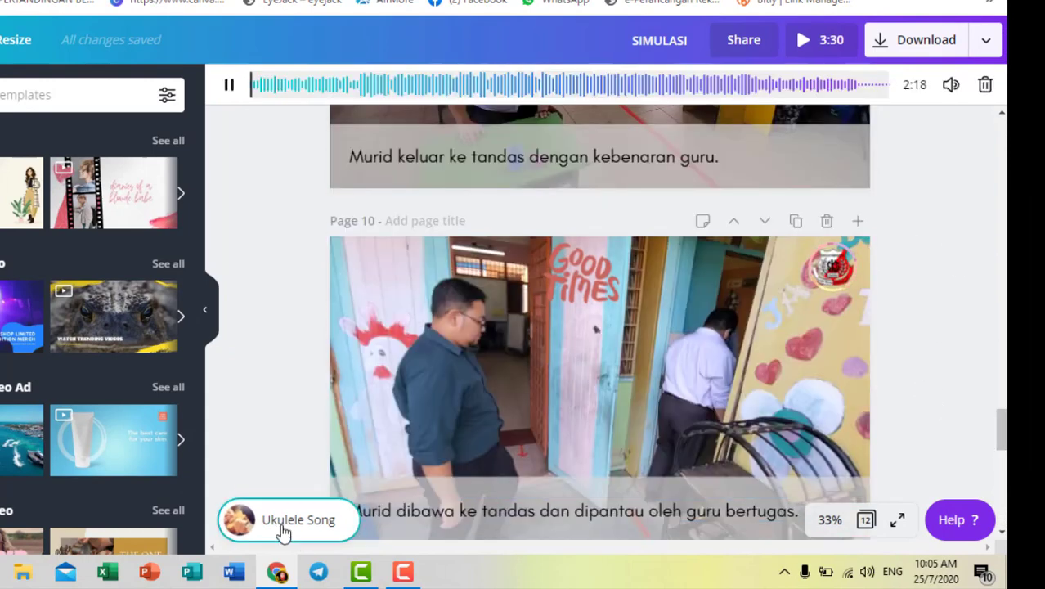
{"action": "left_click", "coordinate": [229, 84]}
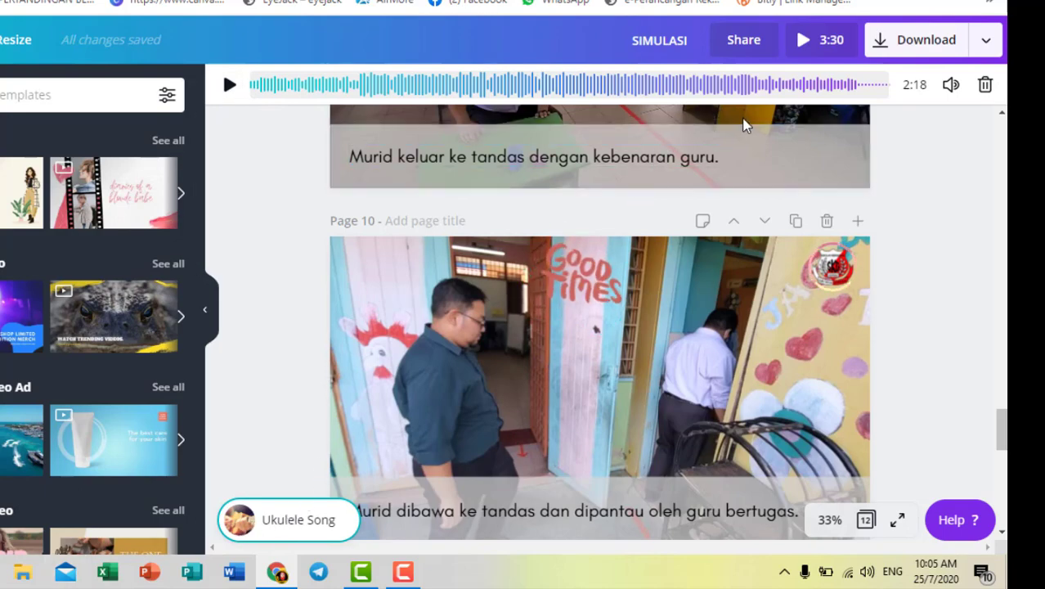
{"action": "scroll", "coordinate": [858, 356], "scroll_direction": "up", "scroll_amount": 3}
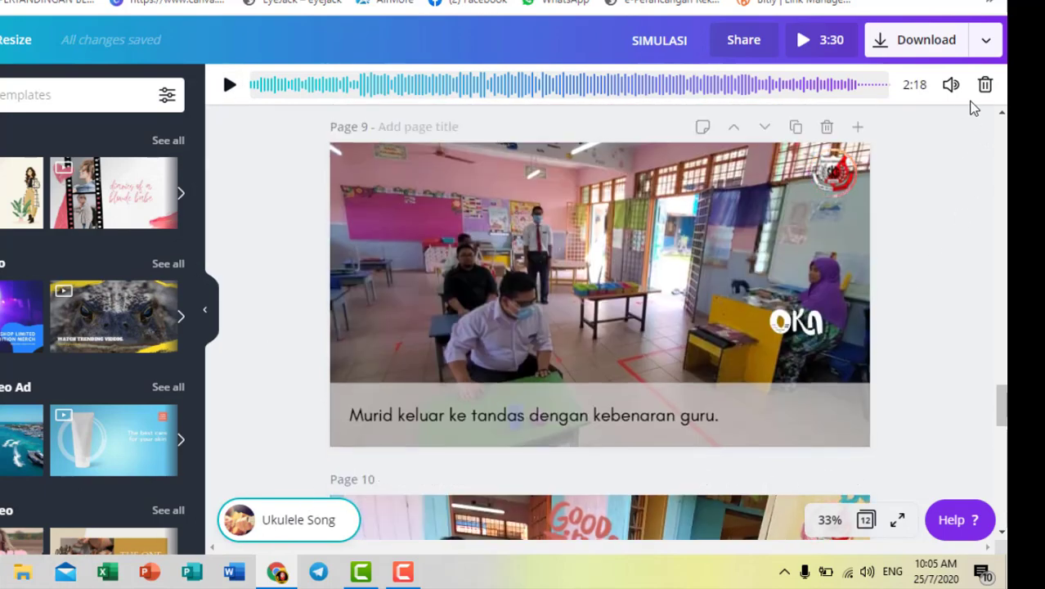
{"action": "left_click", "coordinate": [940, 165]}
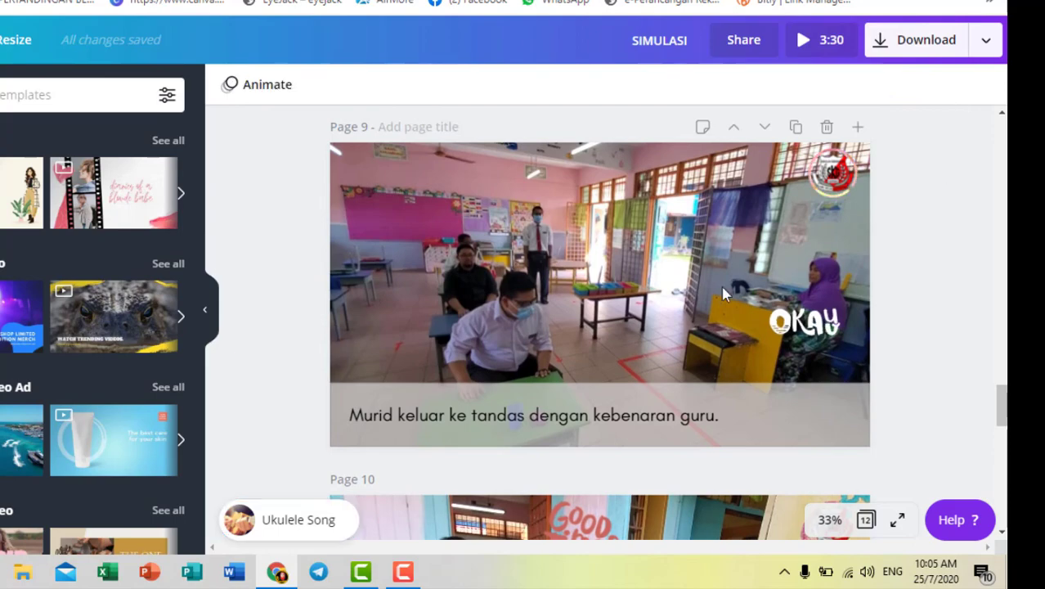
{"action": "left_click", "coordinate": [276, 535]}
{"action": "left_click", "coordinate": [284, 398]}
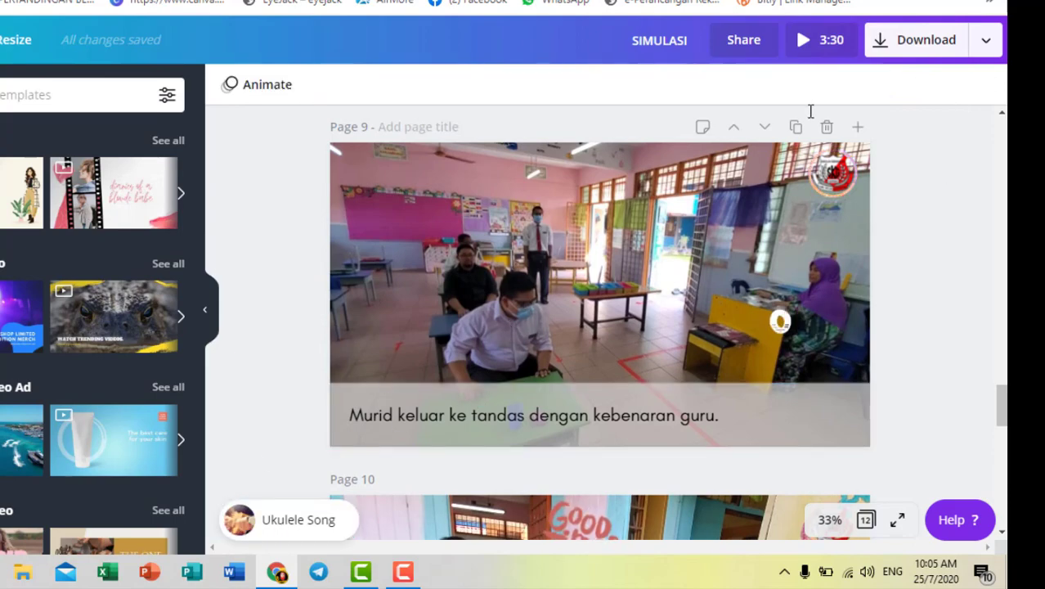
Step: Preview the SIMULASI video, close the preview and review the earlier pages of the design
{"action": "scroll", "coordinate": [888, 213], "scroll_direction": "up", "scroll_amount": 3}
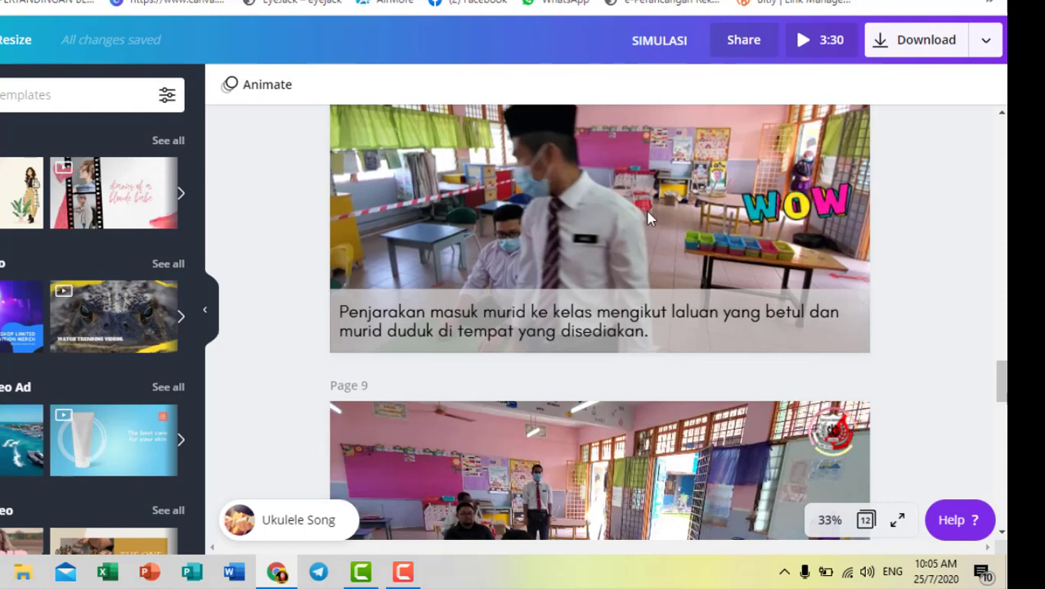
{"action": "left_click", "coordinate": [804, 48]}
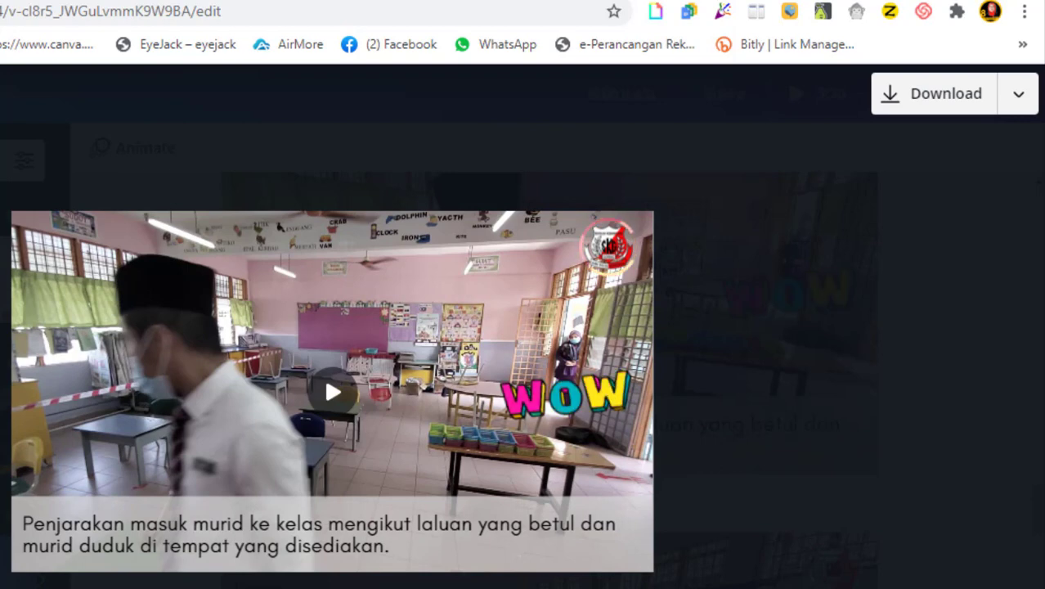
{"action": "key", "text": "Escape"}
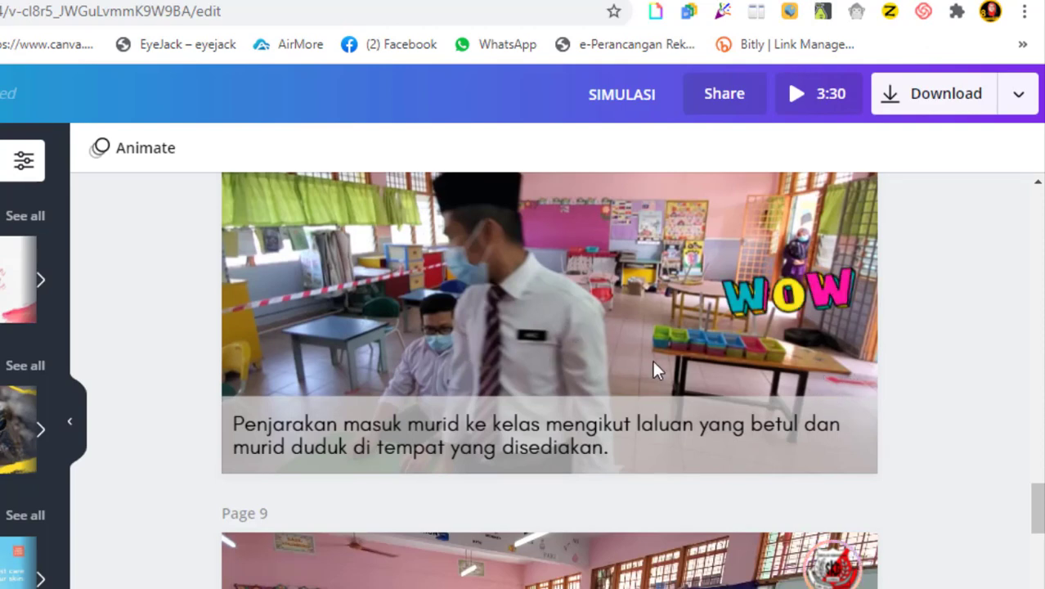
{"action": "scroll", "coordinate": [880, 483], "scroll_direction": "up", "scroll_amount": 4}
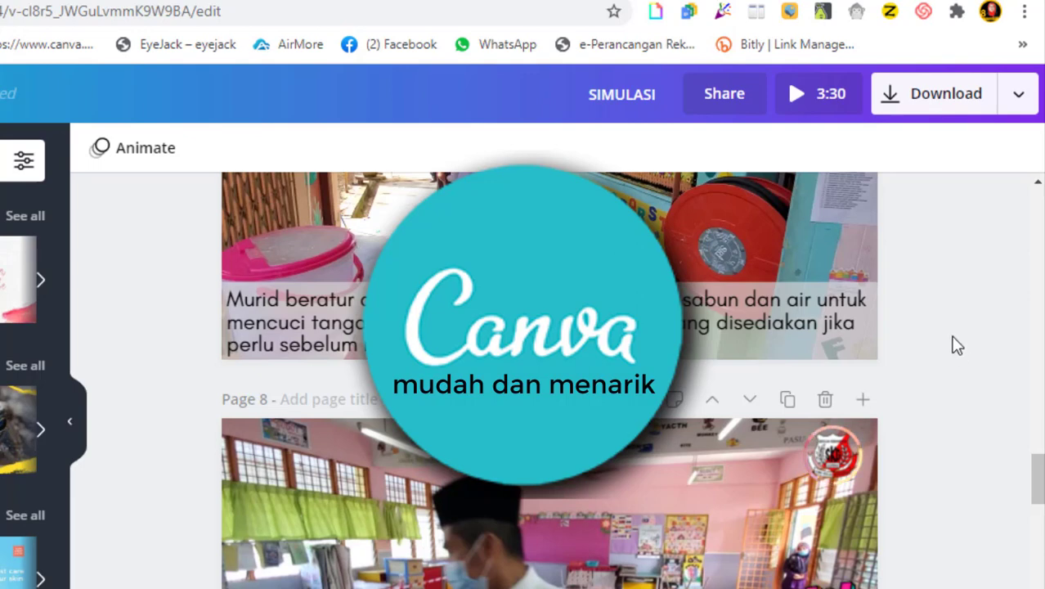
{"action": "scroll", "coordinate": [944, 356], "scroll_direction": "up", "scroll_amount": 6}
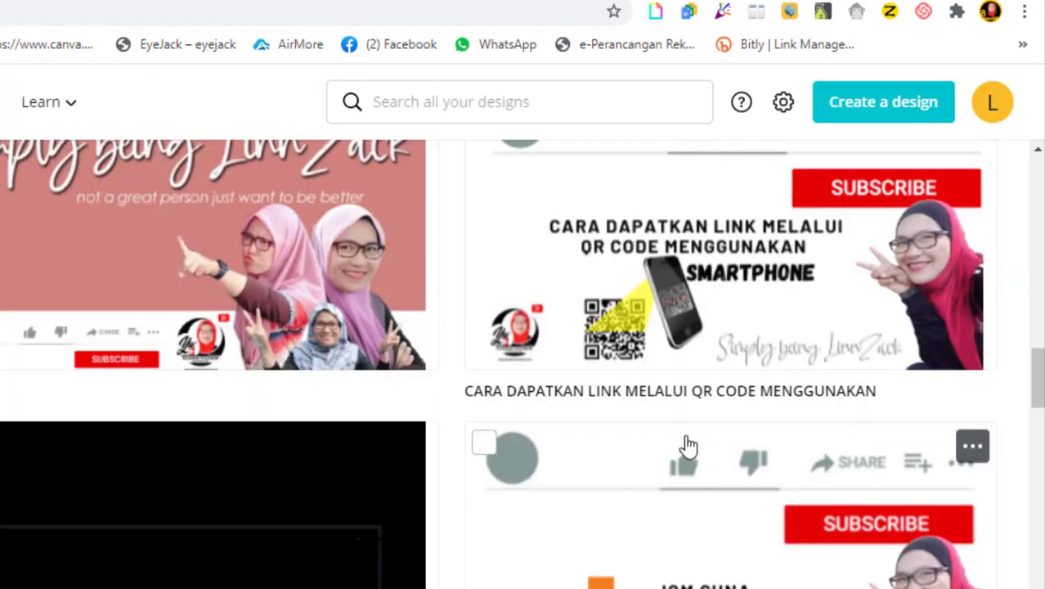
Step: Browse the existing designs in the all-designs list, including CAMSCANNER, FACE LIVE and JOM GUNA
{"action": "scroll", "coordinate": [725, 537], "scroll_direction": "down", "scroll_amount": 3}
{"action": "scroll", "coordinate": [725, 537], "scroll_direction": "up", "scroll_amount": 3}
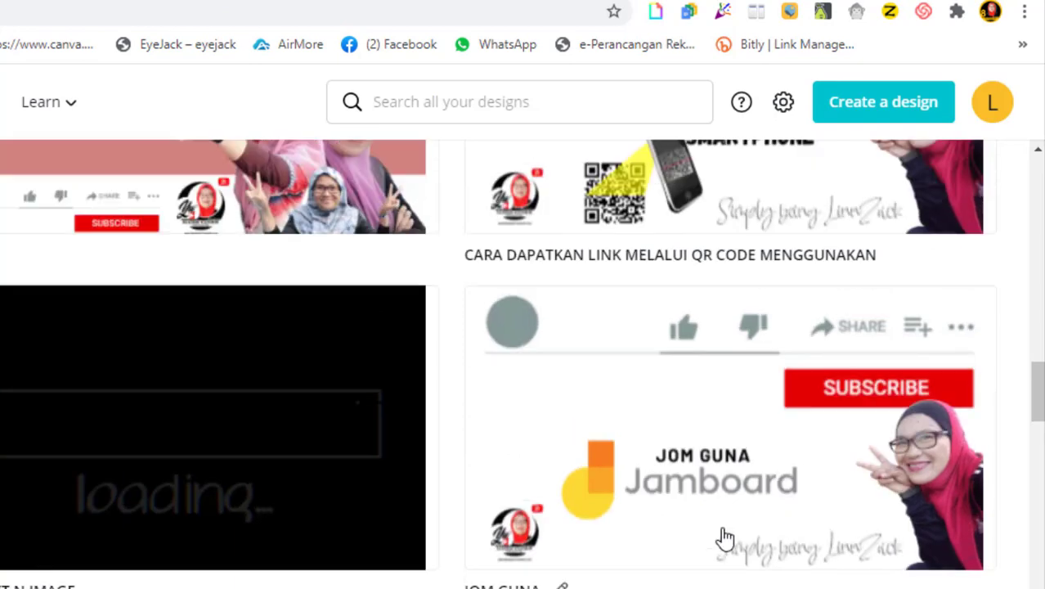
{"action": "scroll", "coordinate": [725, 538], "scroll_direction": "down", "scroll_amount": 5}
{"action": "scroll", "coordinate": [720, 535], "scroll_direction": "up", "scroll_amount": 4}
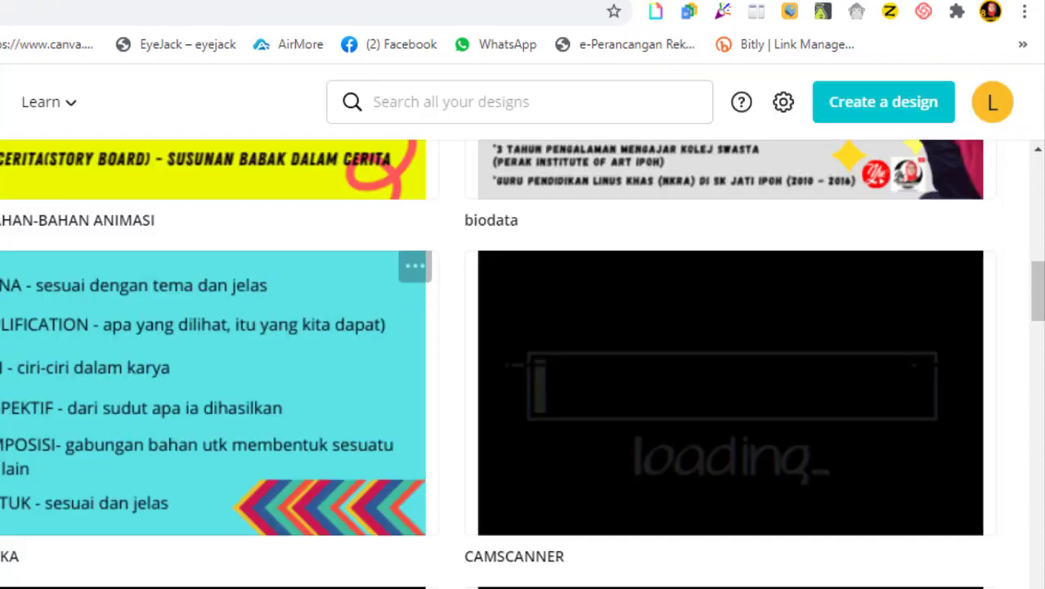
{"action": "left_click", "coordinate": [663, 353]}
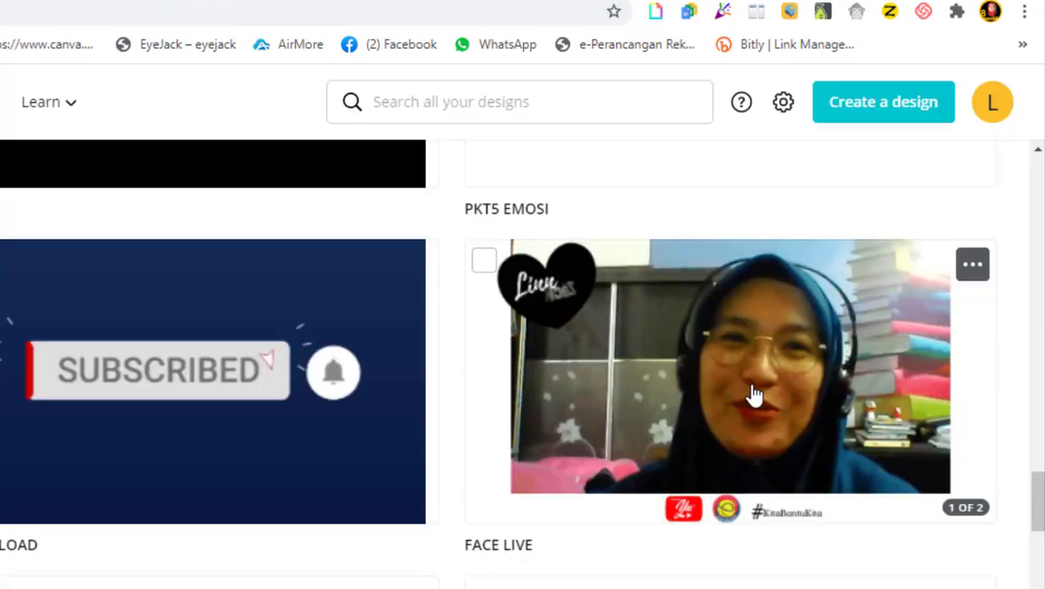
{"action": "scroll", "coordinate": [752, 396], "scroll_direction": "up", "scroll_amount": 8}
{"action": "scroll", "coordinate": [752, 396], "scroll_direction": "up", "scroll_amount": 4}
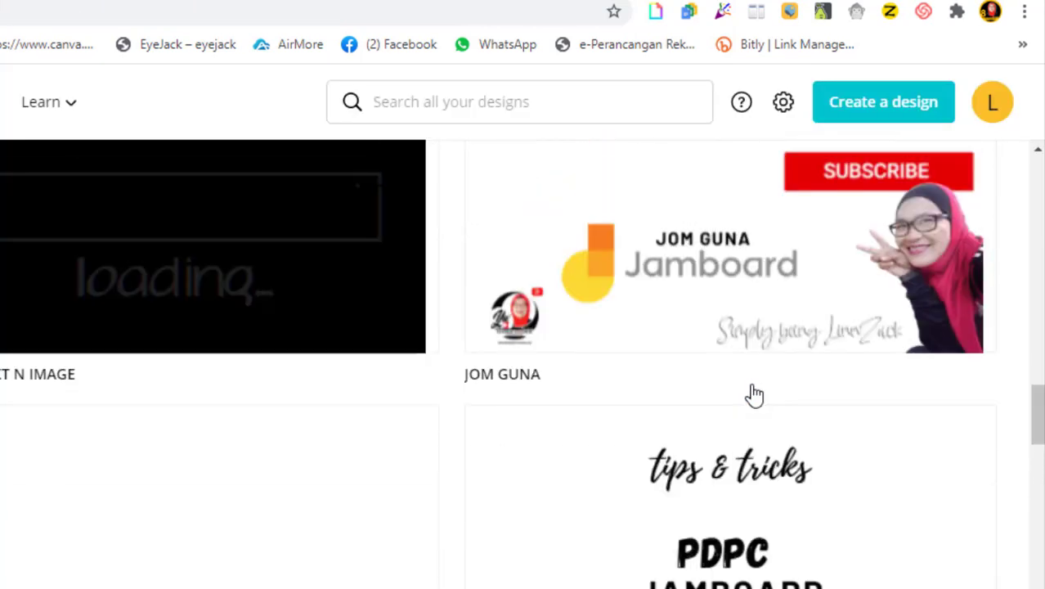
Step: Open the JOM GUNA design, close it and browse the neighbouring designs in the list
{"action": "left_click", "coordinate": [744, 357]}
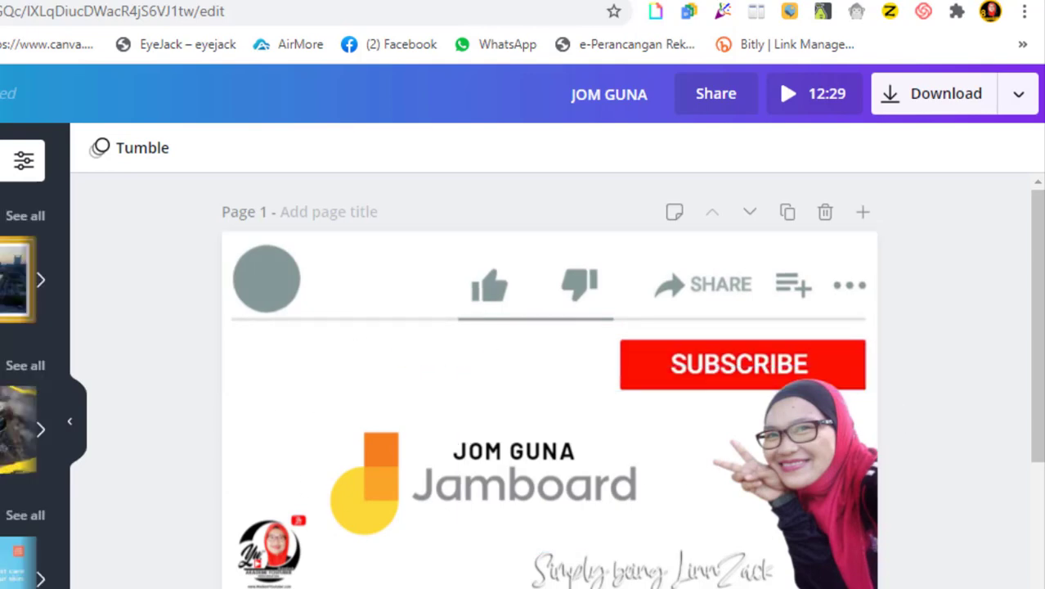
{"action": "key", "text": "ctrl+w"}
{"action": "scroll", "coordinate": [329, 374], "scroll_direction": "up", "scroll_amount": 2}
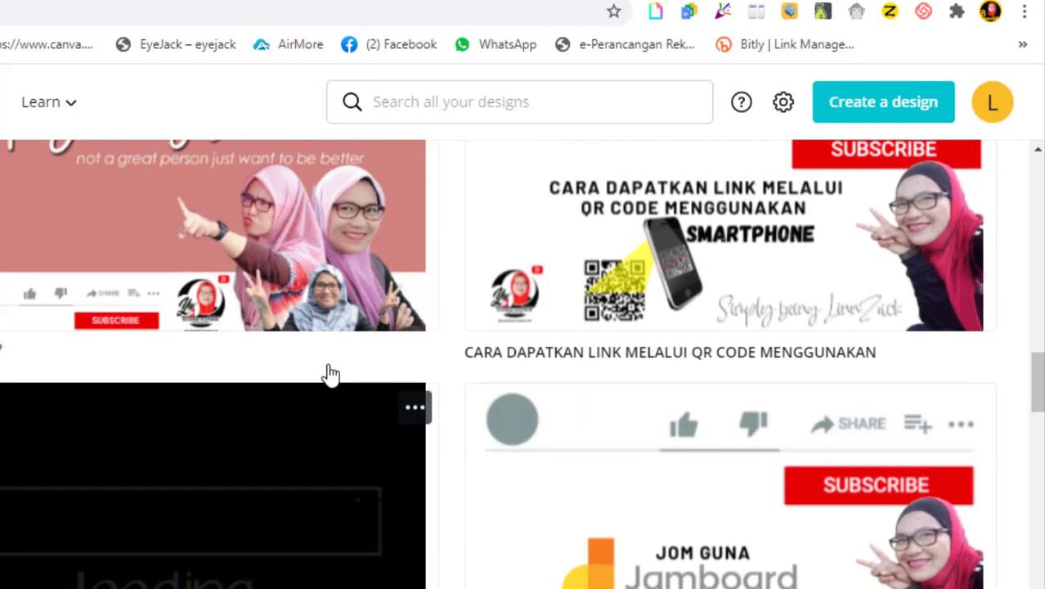
{"action": "scroll", "coordinate": [328, 373], "scroll_direction": "up", "scroll_amount": 2}
{"action": "scroll", "coordinate": [805, 446], "scroll_direction": "down", "scroll_amount": 4}
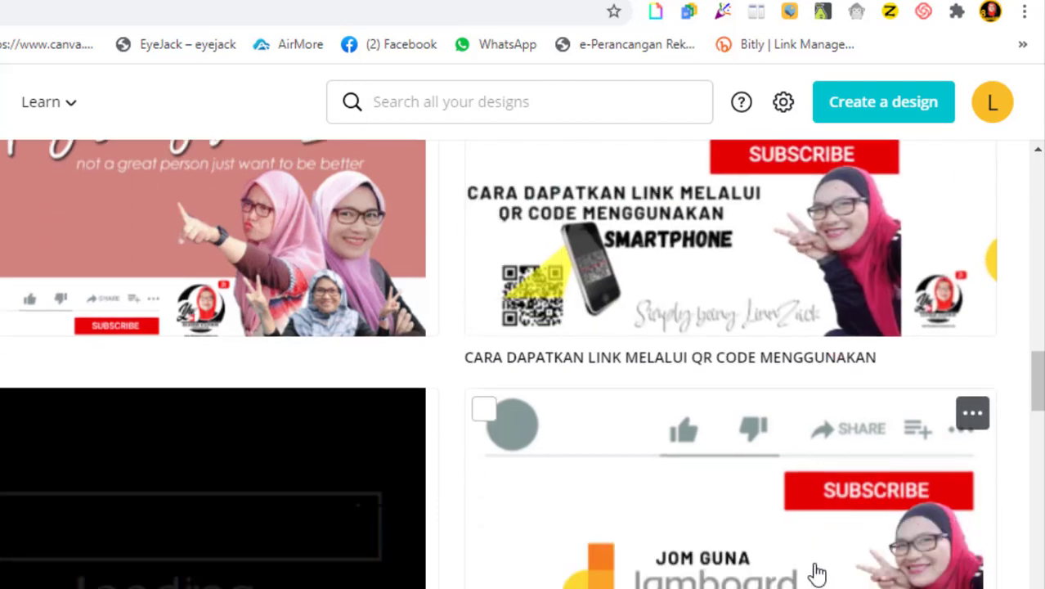
Step: Reopen the JOM GUNA design, look over its two pages and return to the all-designs list
{"action": "left_click", "coordinate": [814, 491]}
{"action": "scroll", "coordinate": [504, 372], "scroll_direction": "down", "scroll_amount": 3}
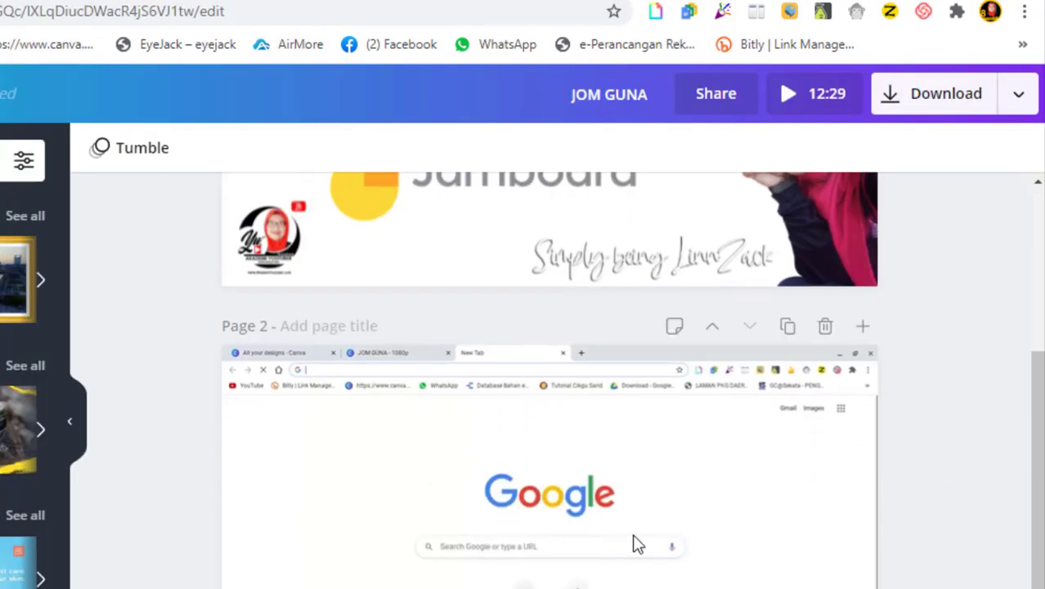
{"action": "scroll", "coordinate": [635, 539], "scroll_direction": "down", "scroll_amount": 2}
{"action": "scroll", "coordinate": [613, 500], "scroll_direction": "up", "scroll_amount": 3}
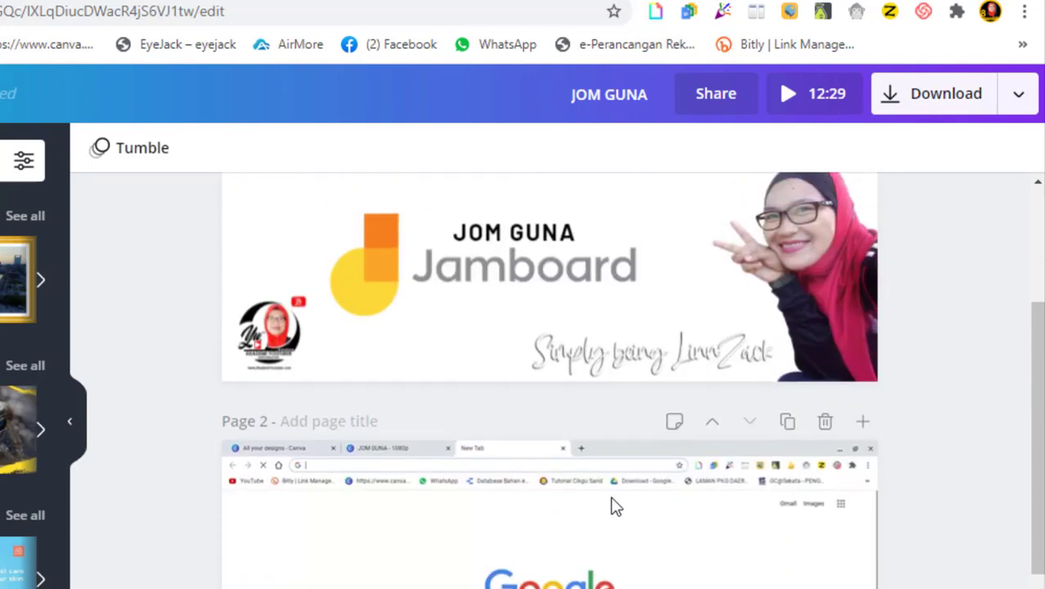
{"action": "scroll", "coordinate": [615, 506], "scroll_direction": "up", "scroll_amount": 3}
{"action": "key", "text": "ctrl+shift+Tab"}
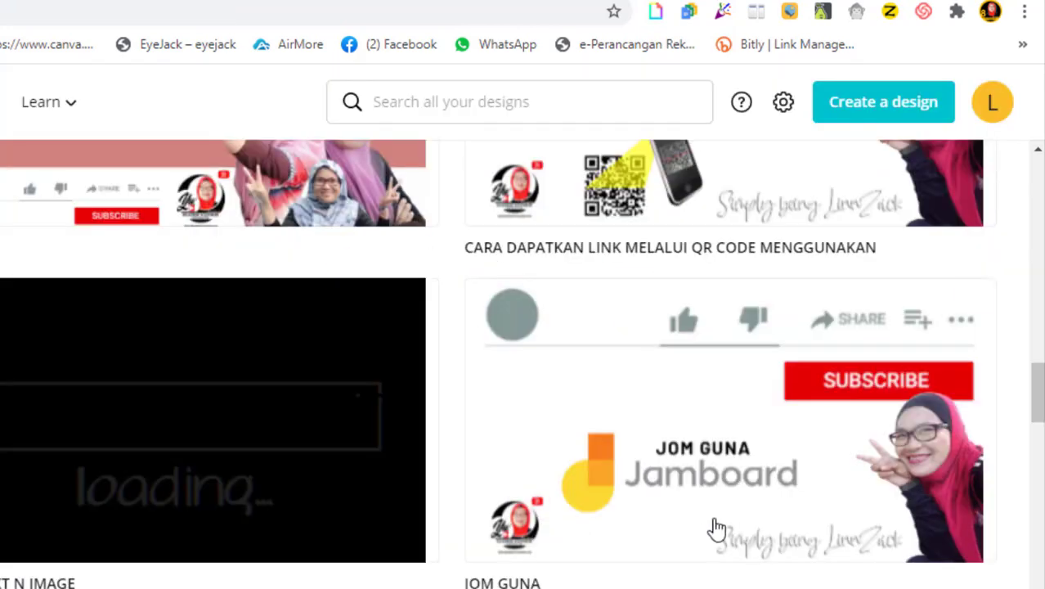
Step: Create a new blank Video design at 1920 × 1080 px
{"action": "scroll", "coordinate": [716, 527], "scroll_direction": "down", "scroll_amount": 2}
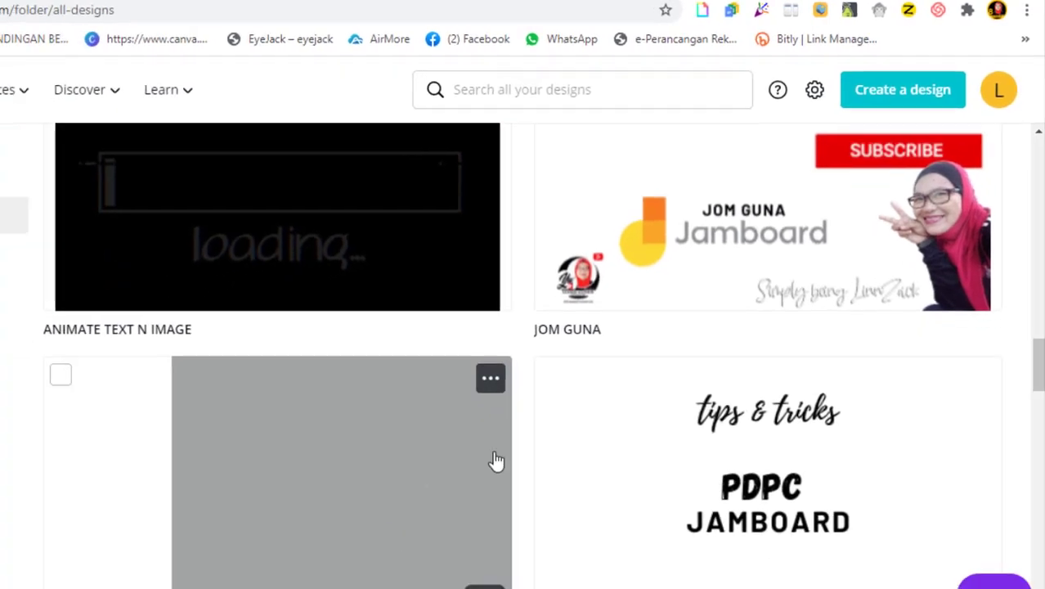
{"action": "left_click", "coordinate": [917, 107]}
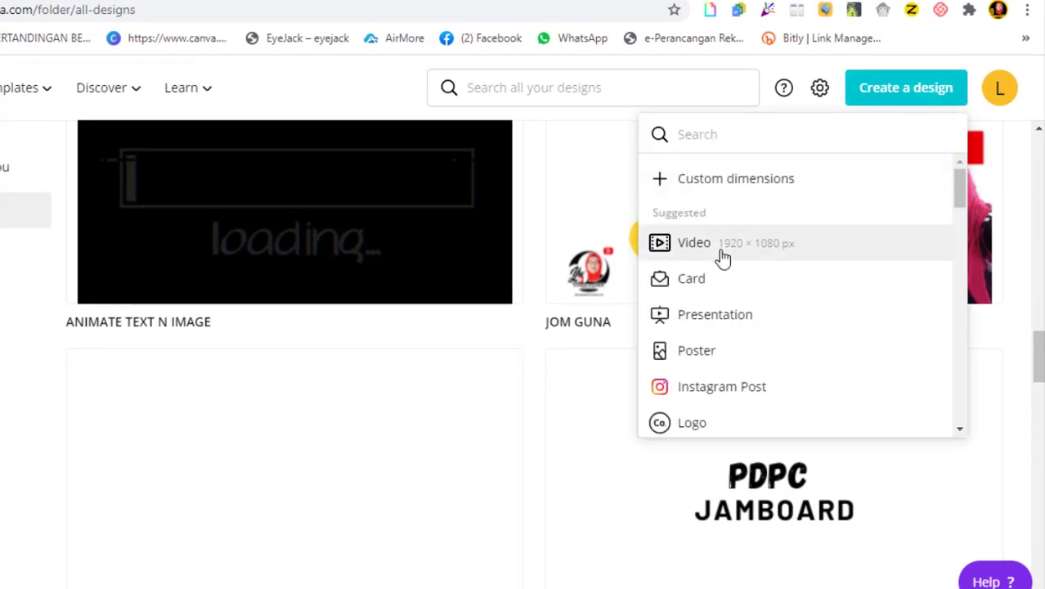
{"action": "left_click", "coordinate": [723, 258]}
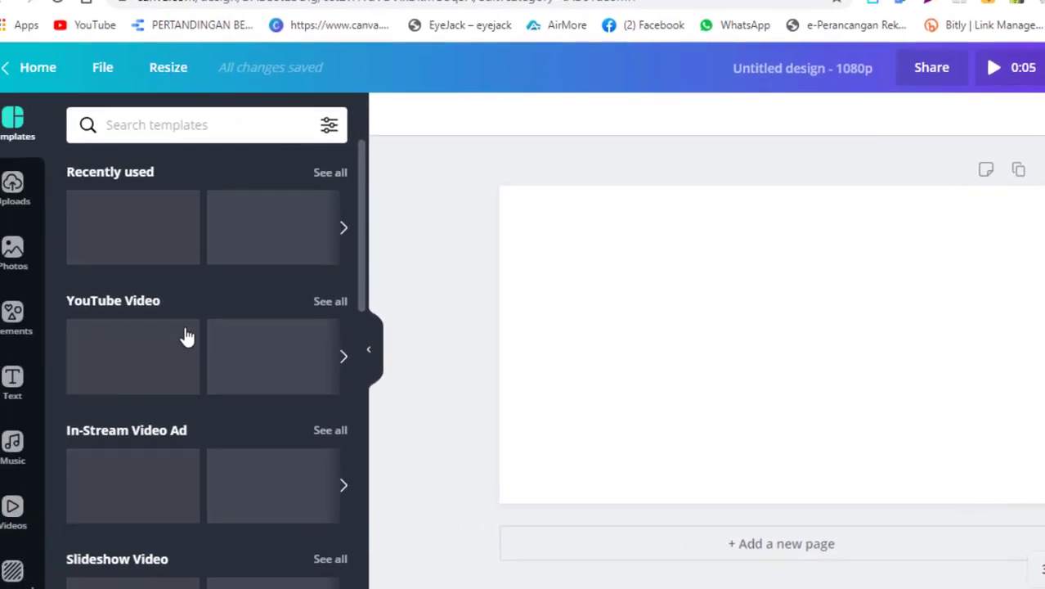
Step: Browse the uploaded images and show the uploaded videos
{"action": "left_click", "coordinate": [31, 206]}
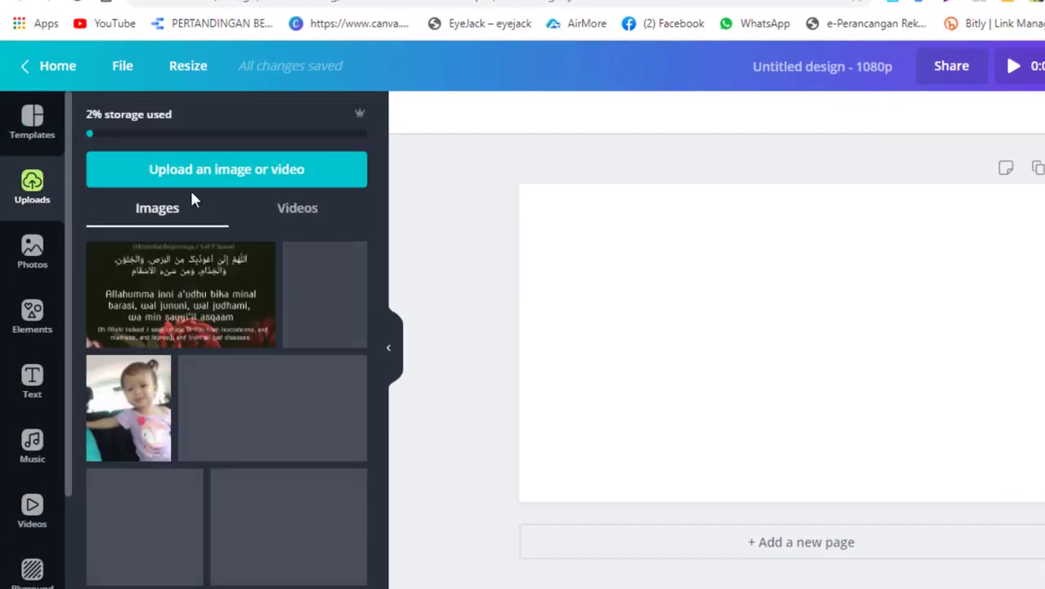
{"action": "scroll", "coordinate": [322, 409], "scroll_direction": "down", "scroll_amount": 15}
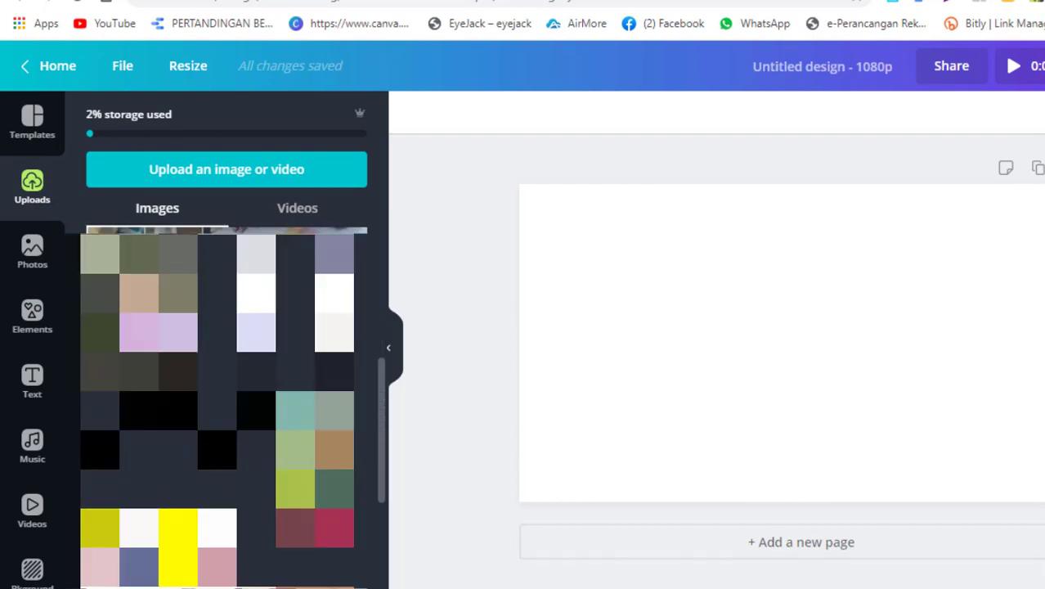
{"action": "scroll", "coordinate": [216, 409], "scroll_direction": "down", "scroll_amount": 10}
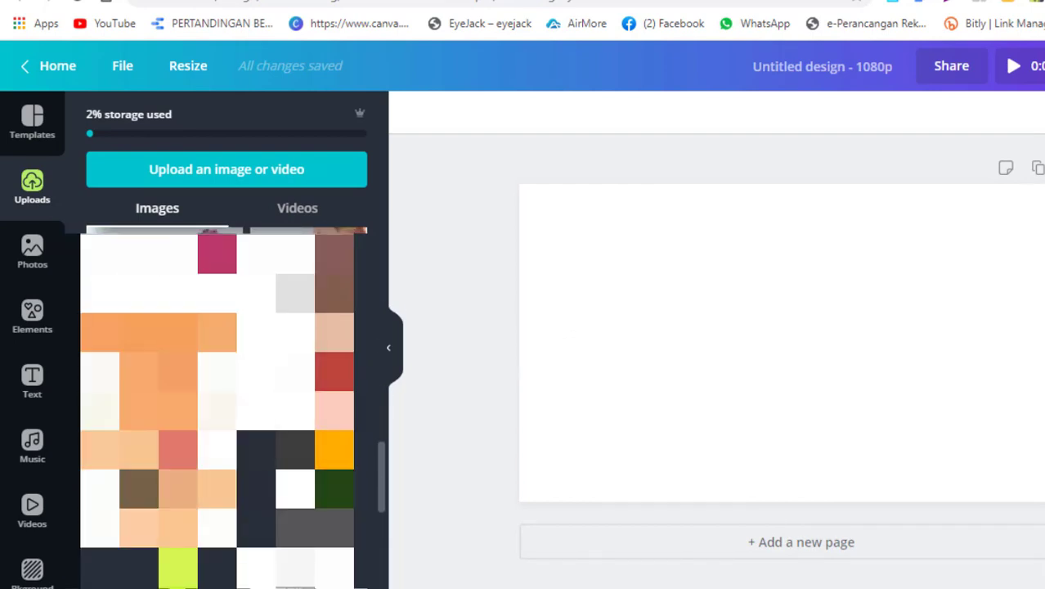
{"action": "scroll", "coordinate": [217, 393], "scroll_direction": "down", "scroll_amount": 10}
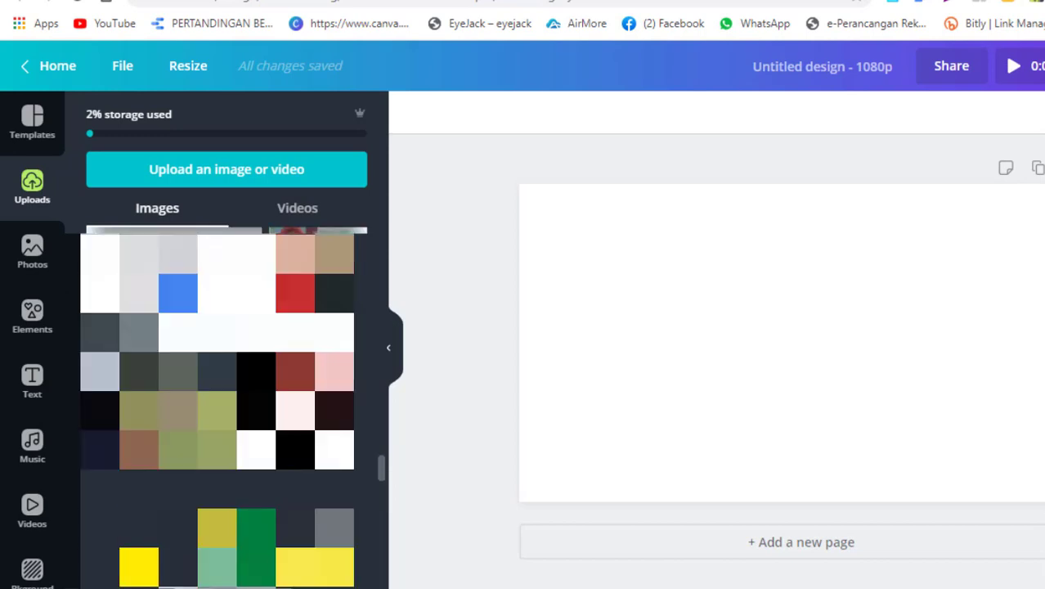
{"action": "left_click", "coordinate": [298, 209]}
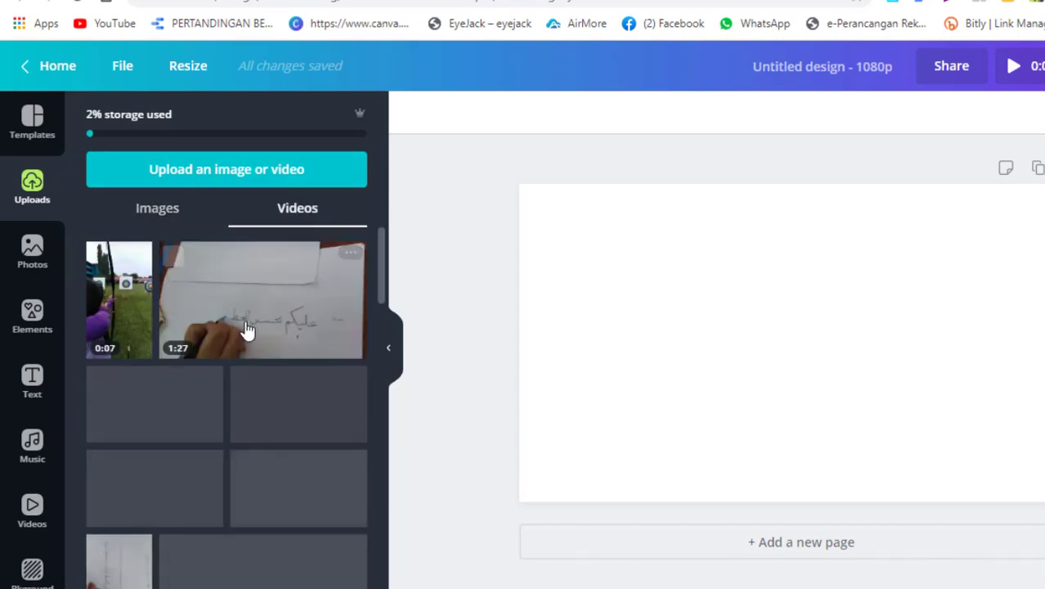
Step: Find the 0:55 webcam clip among the uploaded videos and add it to the blank page
{"action": "scroll", "coordinate": [248, 339], "scroll_direction": "down", "scroll_amount": 2}
{"action": "scroll", "coordinate": [254, 368], "scroll_direction": "down", "scroll_amount": 10}
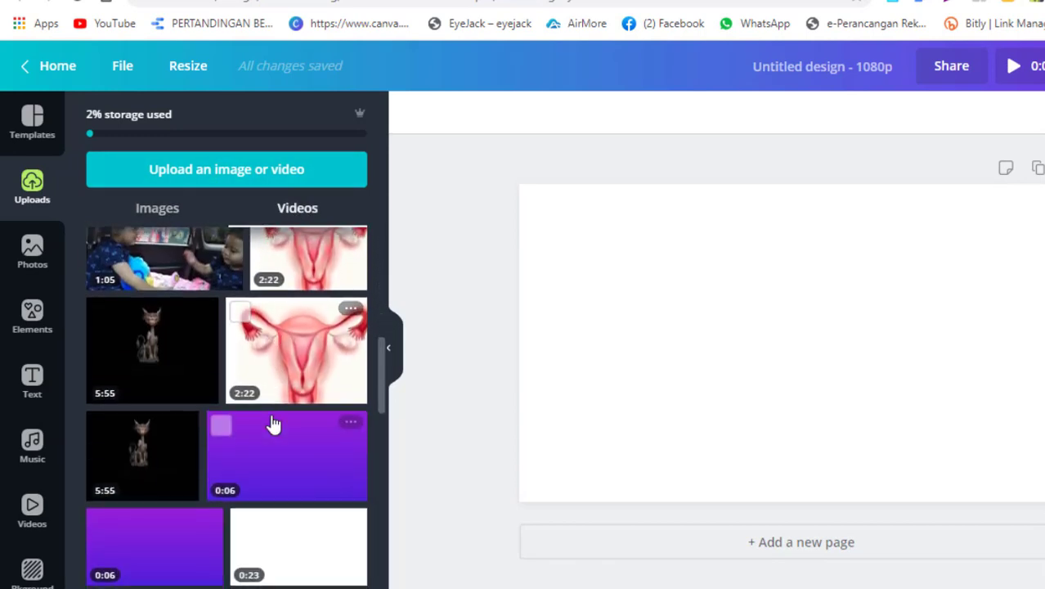
{"action": "scroll", "coordinate": [273, 425], "scroll_direction": "down", "scroll_amount": 1}
{"action": "scroll", "coordinate": [245, 401], "scroll_direction": "up", "scroll_amount": 3}
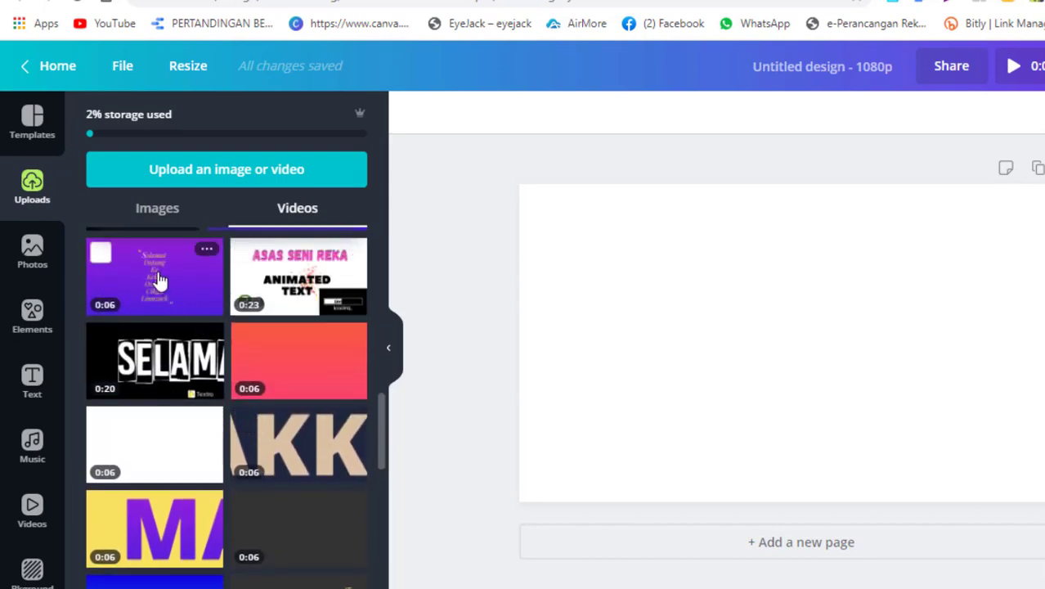
{"action": "scroll", "coordinate": [101, 464], "scroll_direction": "down", "scroll_amount": 3}
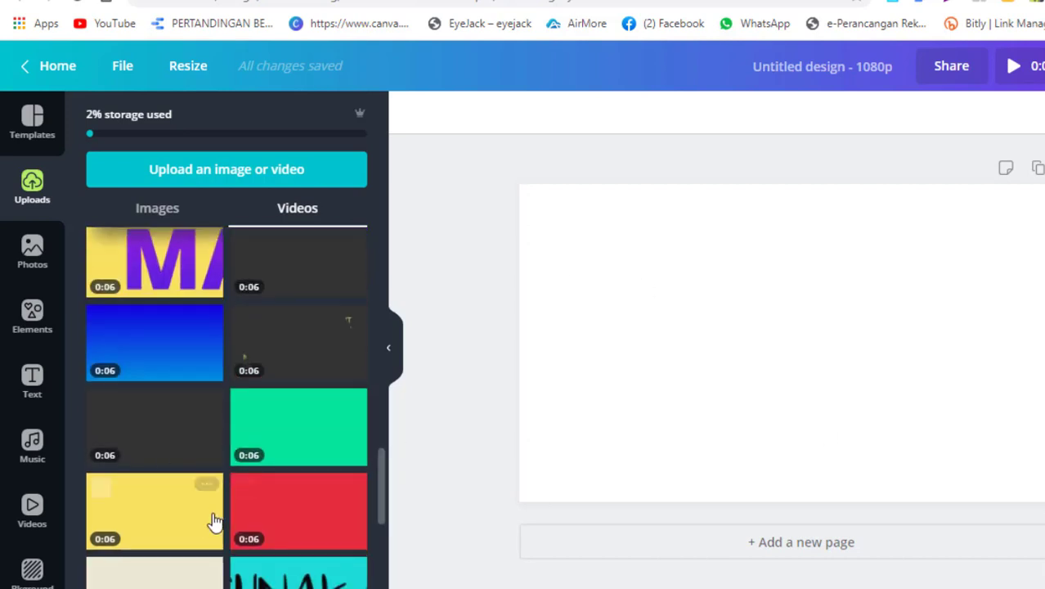
{"action": "scroll", "coordinate": [209, 527], "scroll_direction": "down", "scroll_amount": 3}
{"action": "scroll", "coordinate": [209, 528], "scroll_direction": "down", "scroll_amount": 3}
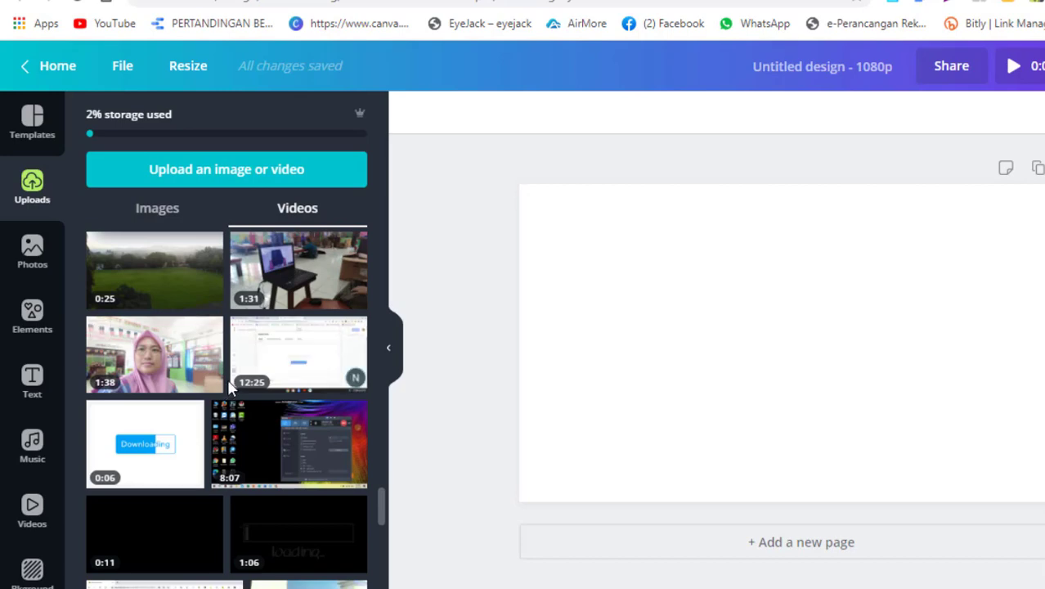
{"action": "scroll", "coordinate": [229, 378], "scroll_direction": "down", "scroll_amount": 2}
{"action": "scroll", "coordinate": [241, 400], "scroll_direction": "down", "scroll_amount": 2}
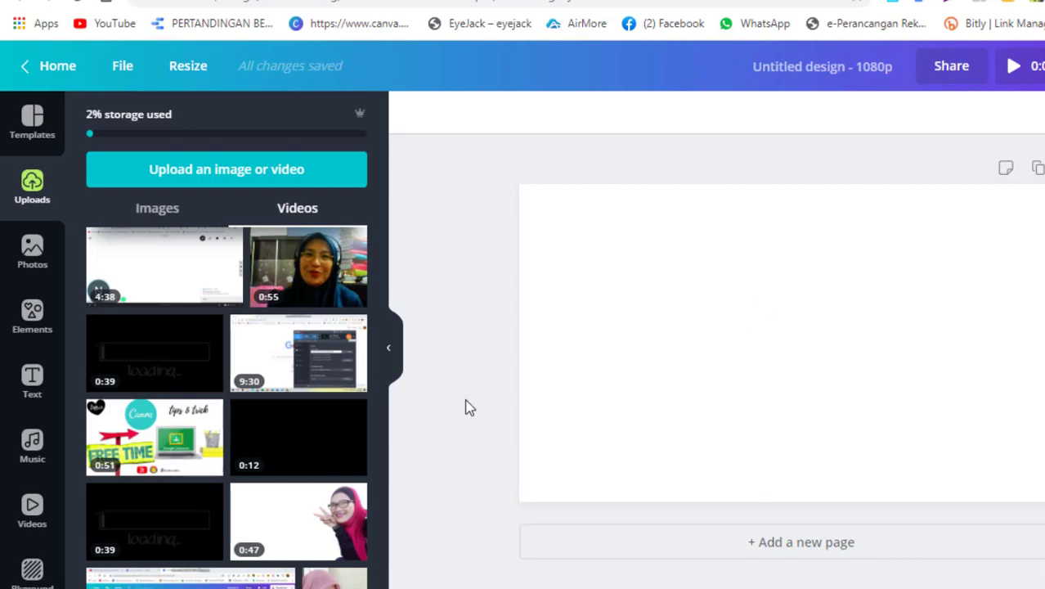
{"action": "scroll", "coordinate": [280, 398], "scroll_direction": "down", "scroll_amount": 3}
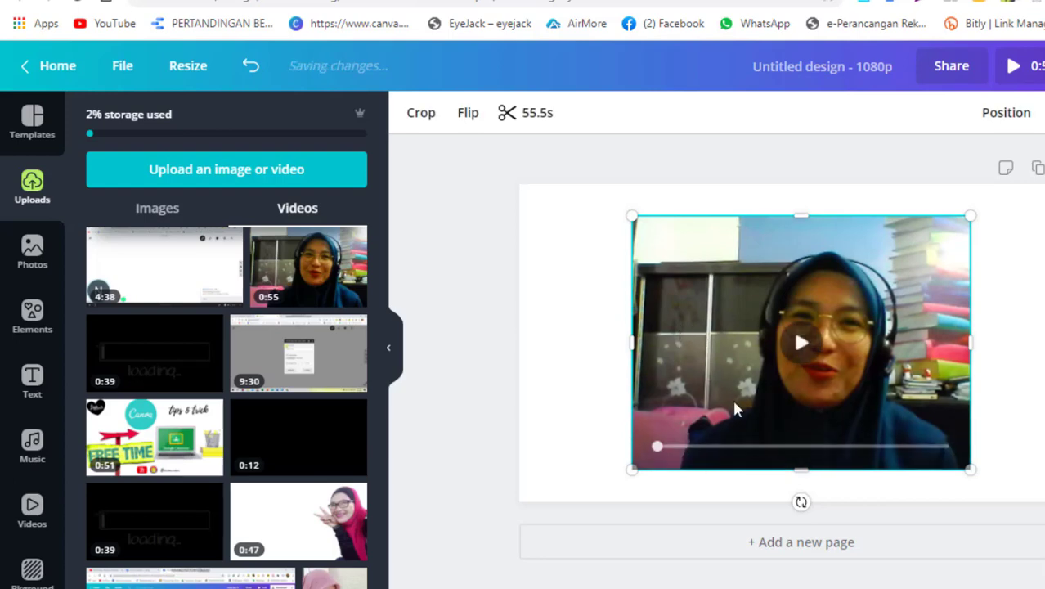
Step: Preview the webcam clip briefly and enlarge it to fill the whole first page
{"action": "left_click", "coordinate": [801, 359]}
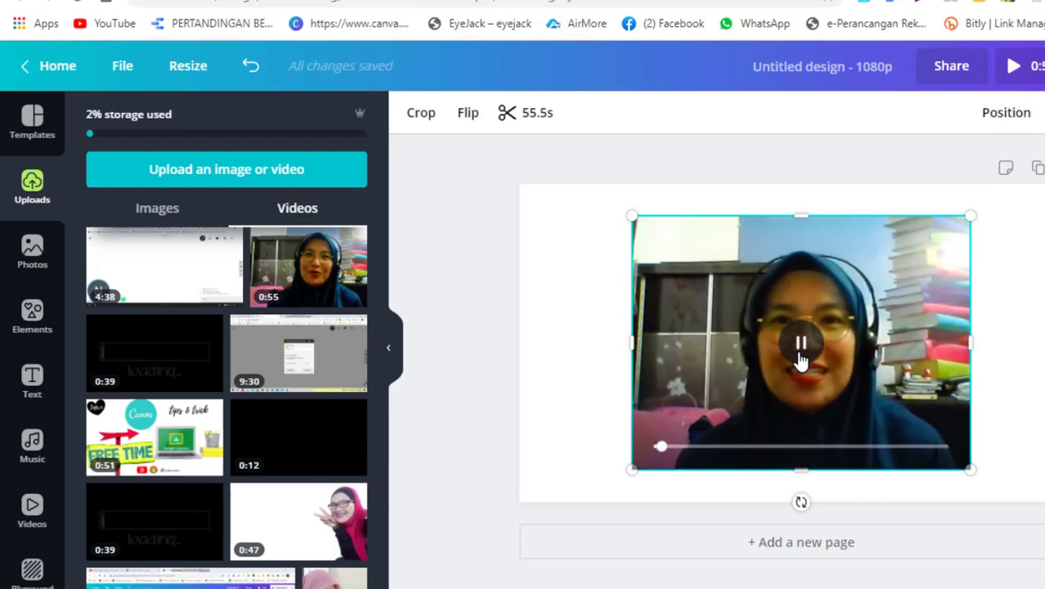
{"action": "left_click", "coordinate": [805, 354]}
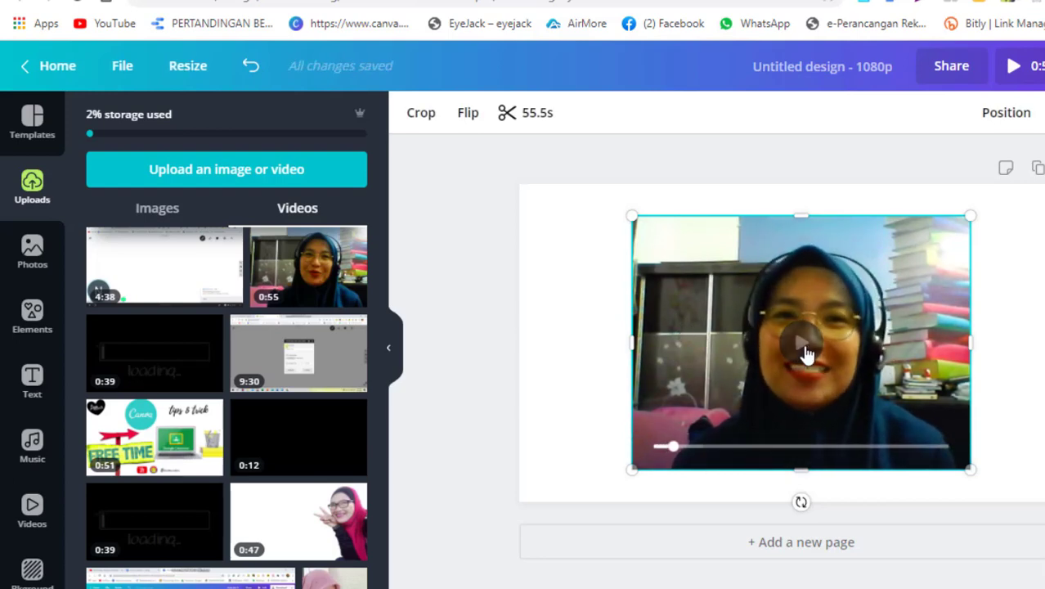
{"action": "mouse_move", "coordinate": [876, 317]}
{"action": "left_mouse_down"}
{"action": "mouse_move", "coordinate": [877, 336]}
{"action": "mouse_move", "coordinate": [869, 320]}
{"action": "left_mouse_up"}
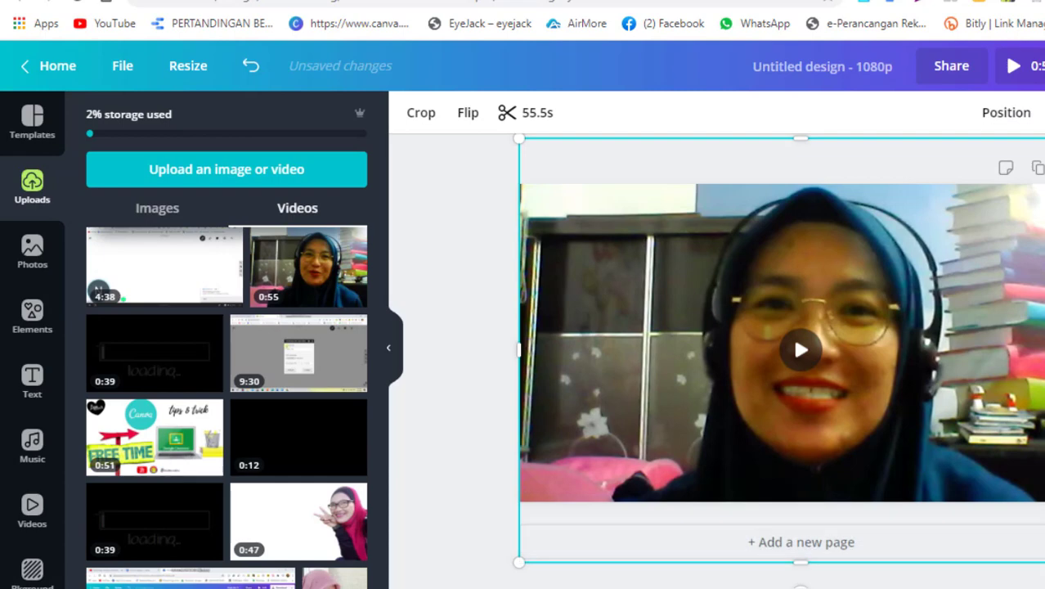
{"action": "key", "text": "Escape"}
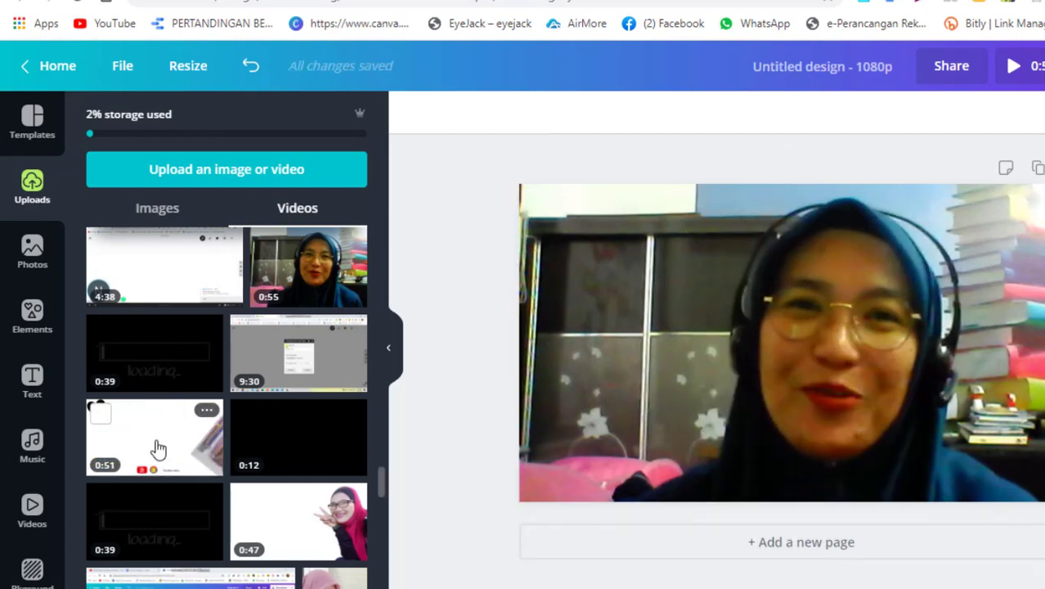
Step: Add a second page to the design and browse the uploaded videos for its clip
{"action": "scroll", "coordinate": [368, 427], "scroll_direction": "down", "scroll_amount": 1}
{"action": "scroll", "coordinate": [368, 427], "scroll_direction": "down", "scroll_amount": 3}
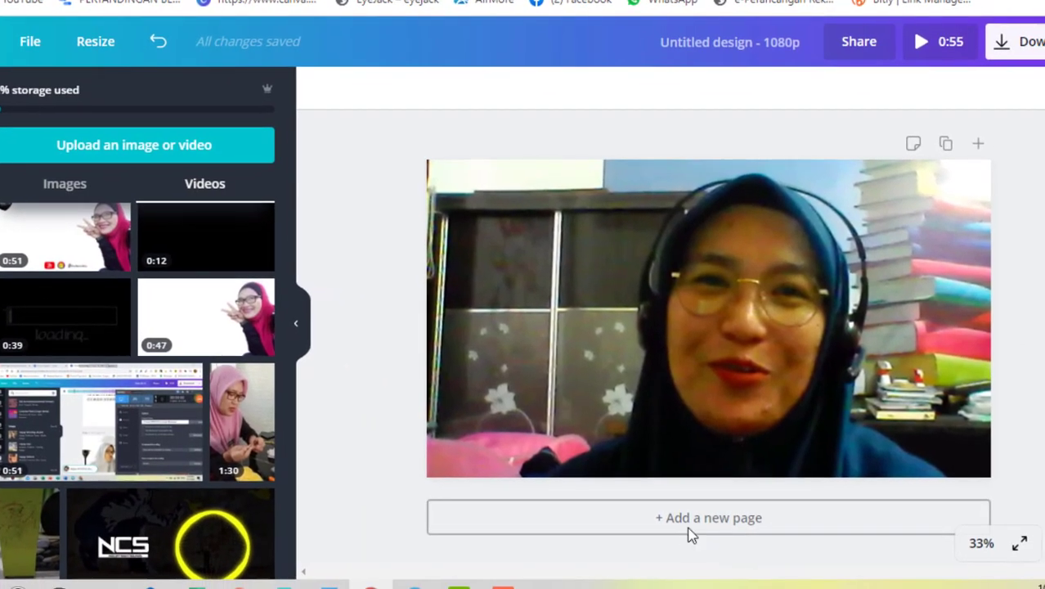
{"action": "left_click", "coordinate": [689, 518]}
{"action": "scroll", "coordinate": [74, 425], "scroll_direction": "down", "scroll_amount": 5}
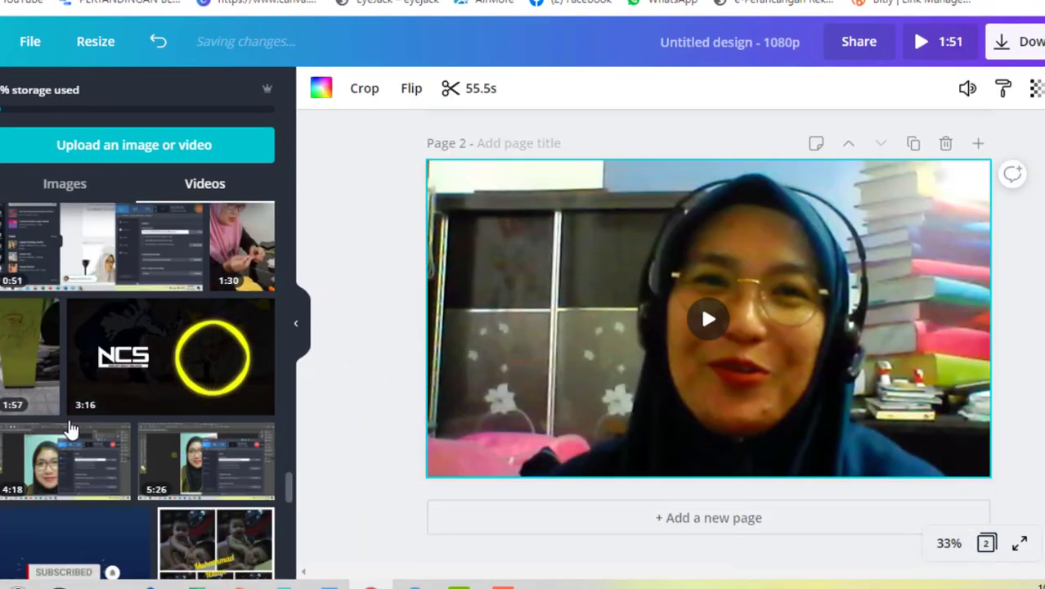
{"action": "scroll", "coordinate": [90, 408], "scroll_direction": "down", "scroll_amount": 10}
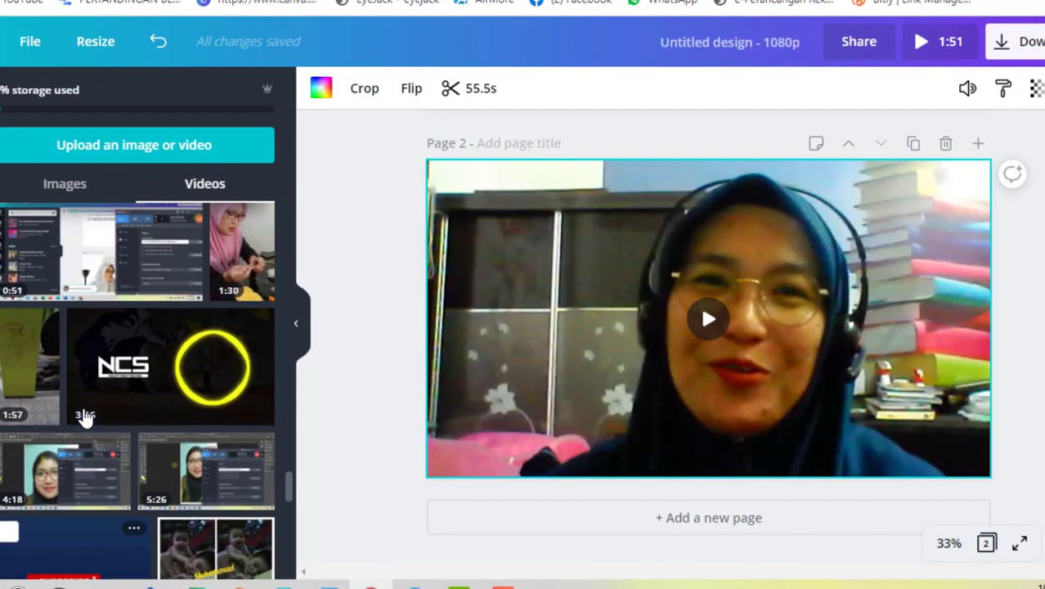
{"action": "scroll", "coordinate": [102, 396], "scroll_direction": "up", "scroll_amount": 1}
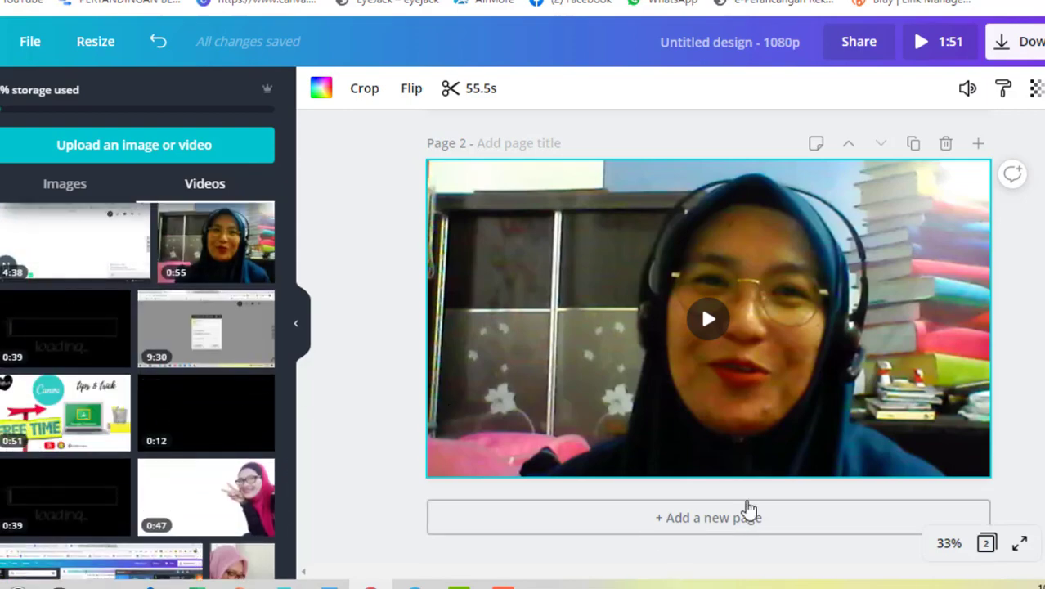
Step: Replace the webcam clip on page 2 with the 0:51 uploaded video, enlarged to fill the page
{"action": "scroll", "coordinate": [842, 411], "scroll_direction": "up", "scroll_amount": 3}
{"action": "scroll", "coordinate": [837, 417], "scroll_direction": "down", "scroll_amount": 1}
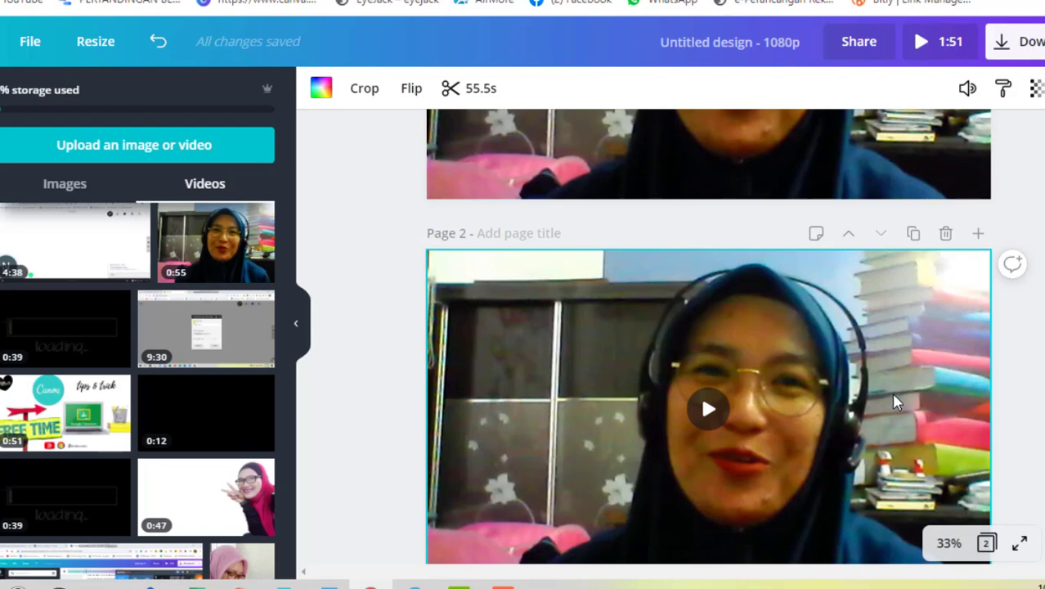
{"action": "right_click", "coordinate": [884, 390]}
{"action": "left_click", "coordinate": [928, 437]}
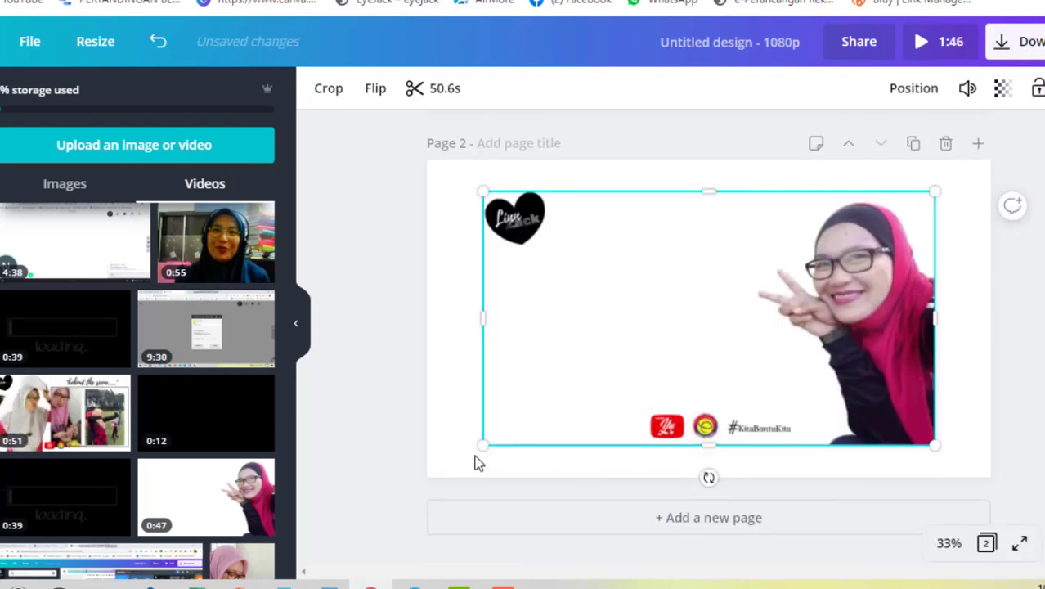
{"action": "left_click_drag", "start_coordinate": [473, 448], "coordinate": [425, 488]}
{"action": "left_click_drag", "start_coordinate": [935, 193], "coordinate": [1003, 178]}
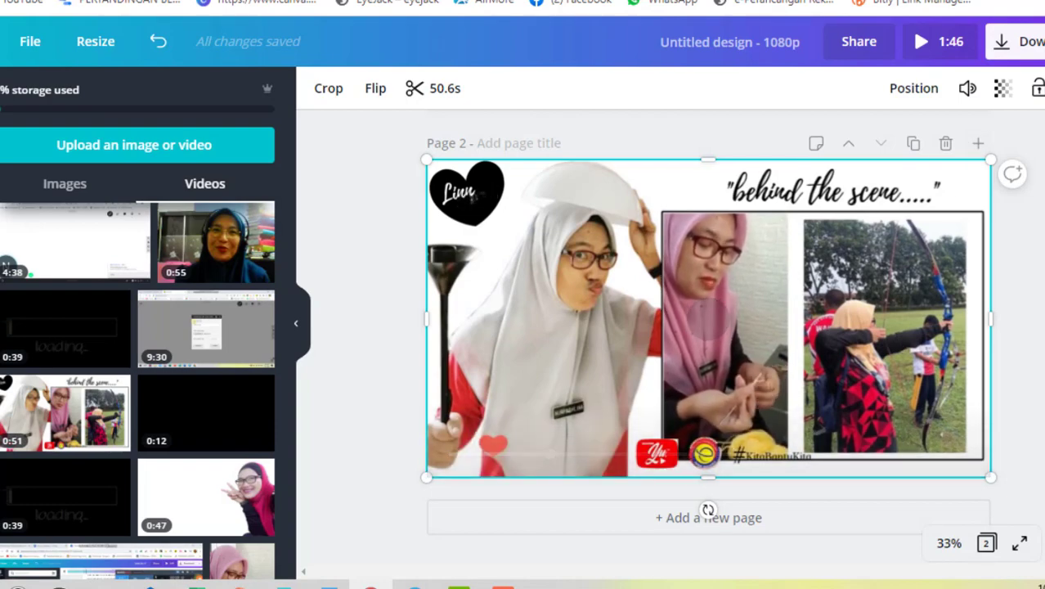
Step: Set the volume of the page 2 video to 0
{"action": "scroll", "coordinate": [582, 374], "scroll_direction": "up", "scroll_amount": 5}
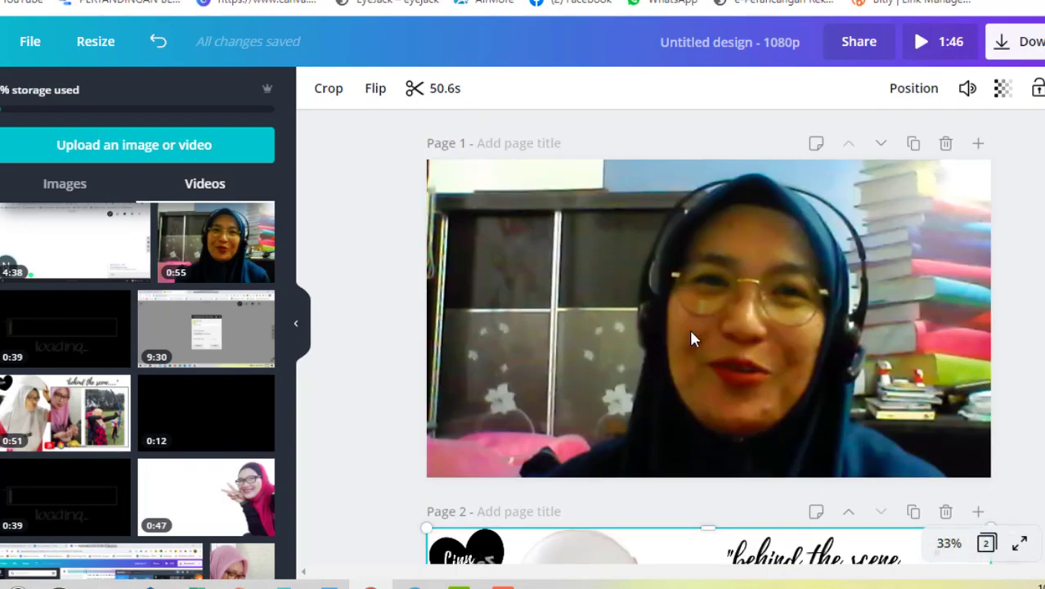
{"action": "scroll", "coordinate": [690, 339], "scroll_direction": "down", "scroll_amount": 5}
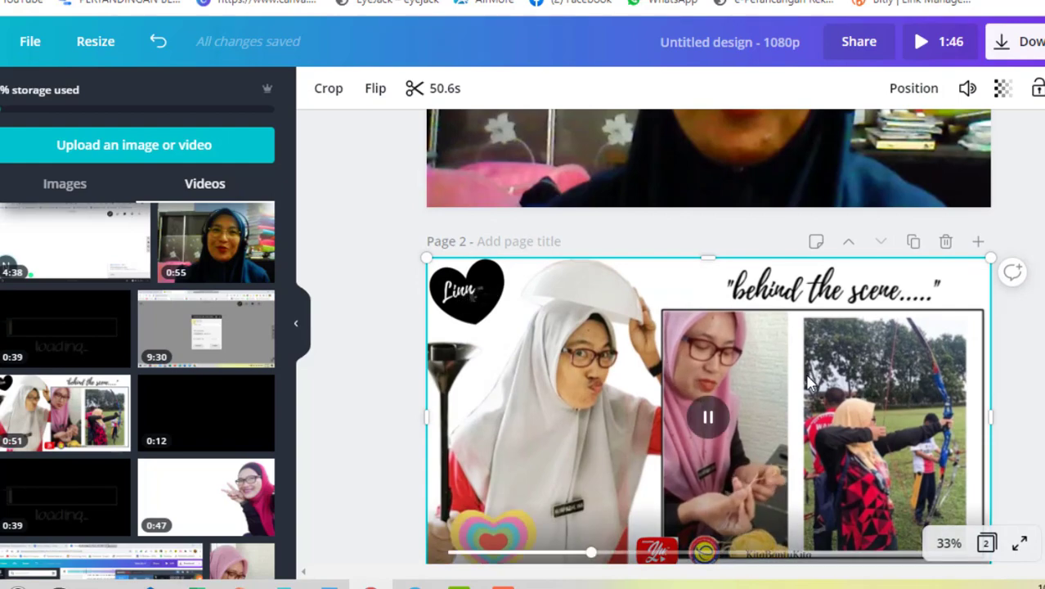
{"action": "left_click", "coordinate": [967, 89]}
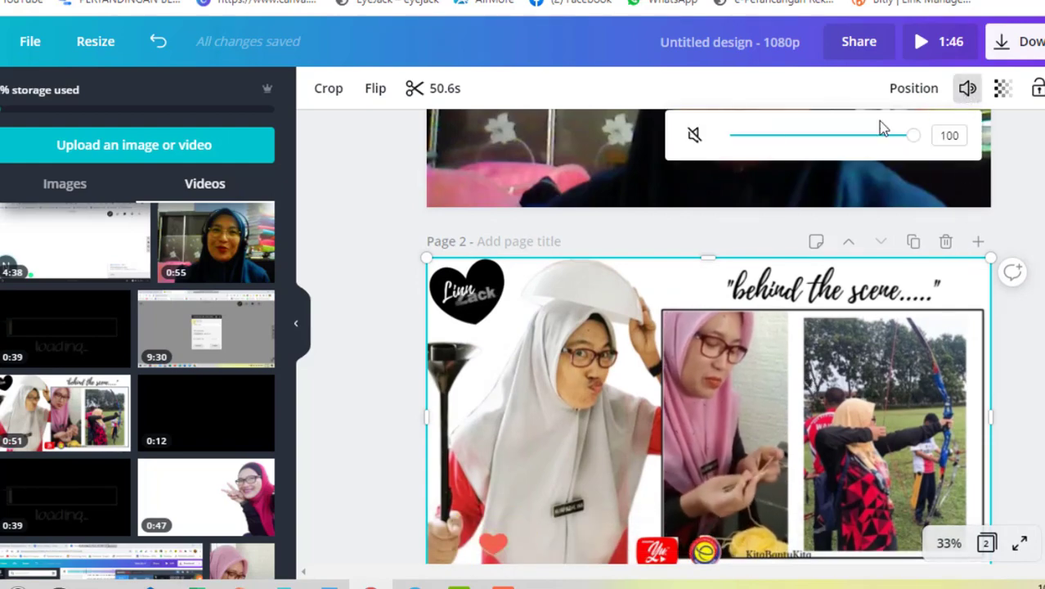
{"action": "left_click", "coordinate": [730, 137]}
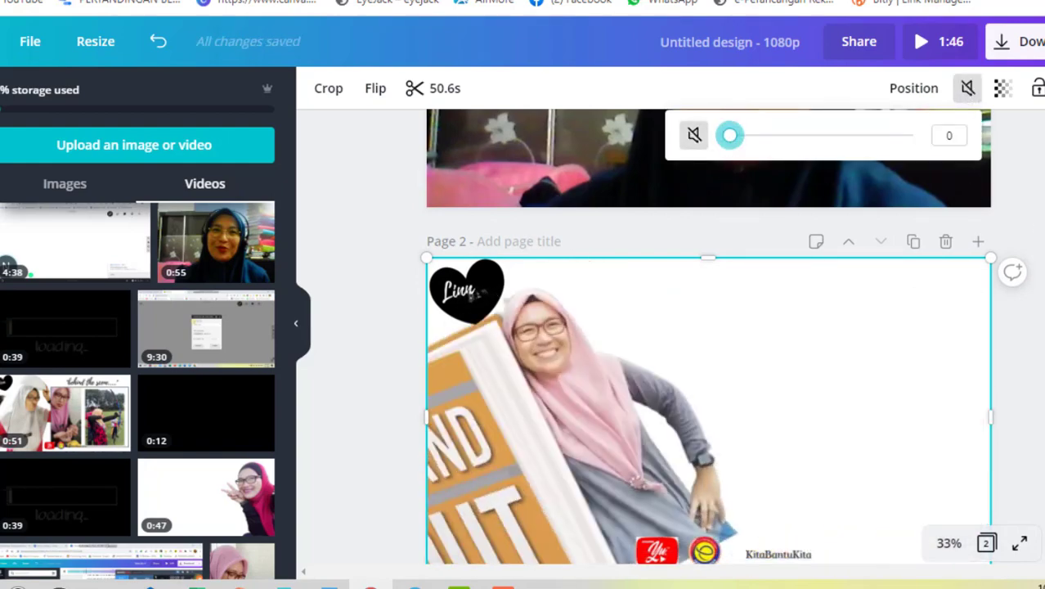
Step: Trim the end of the page 1 webcam clip so that it lasts 13.9 s
{"action": "scroll", "coordinate": [1040, 294], "scroll_direction": "up", "scroll_amount": 5}
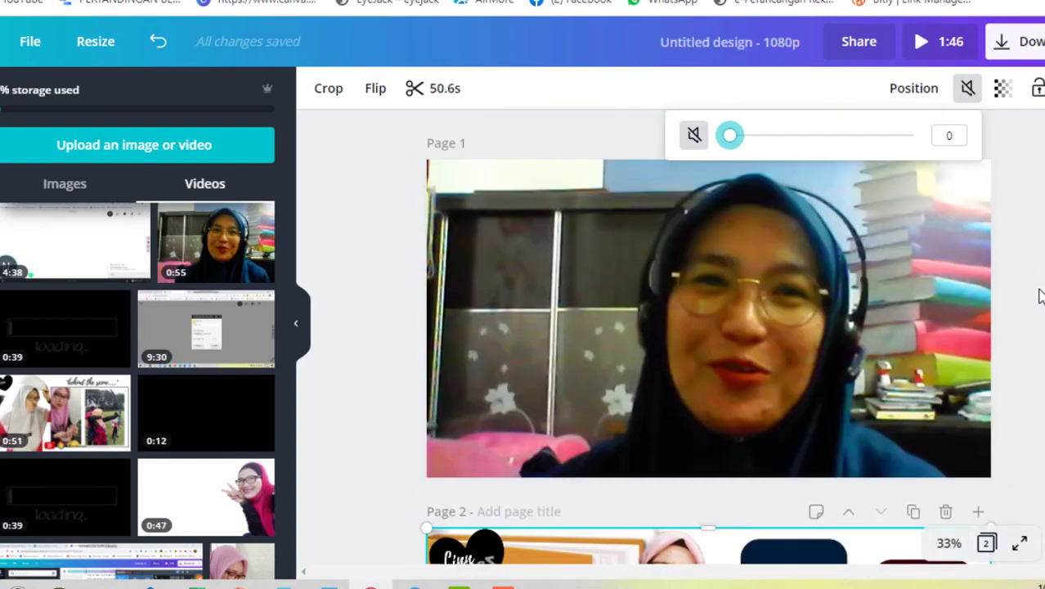
{"action": "left_click", "coordinate": [870, 286]}
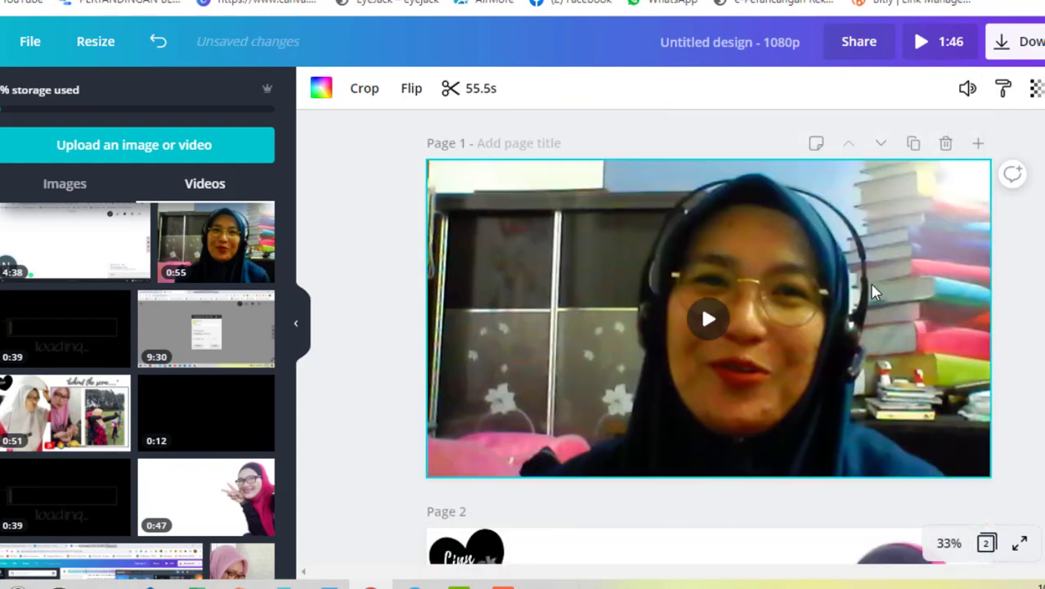
{"action": "left_click", "coordinate": [479, 89]}
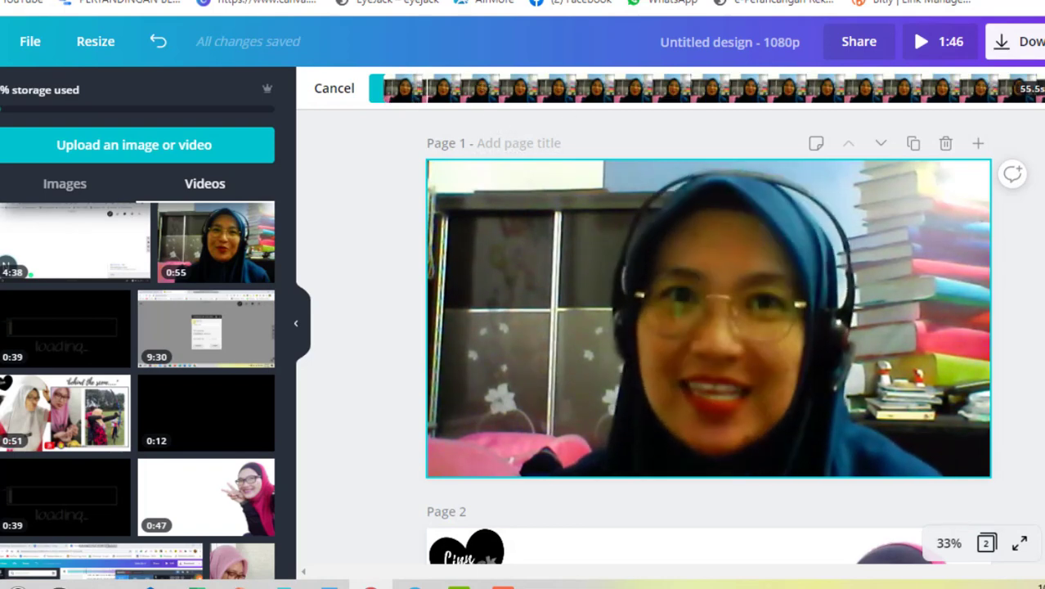
{"action": "left_click_drag", "start_coordinate": [1040, 88], "coordinate": [515, 116]}
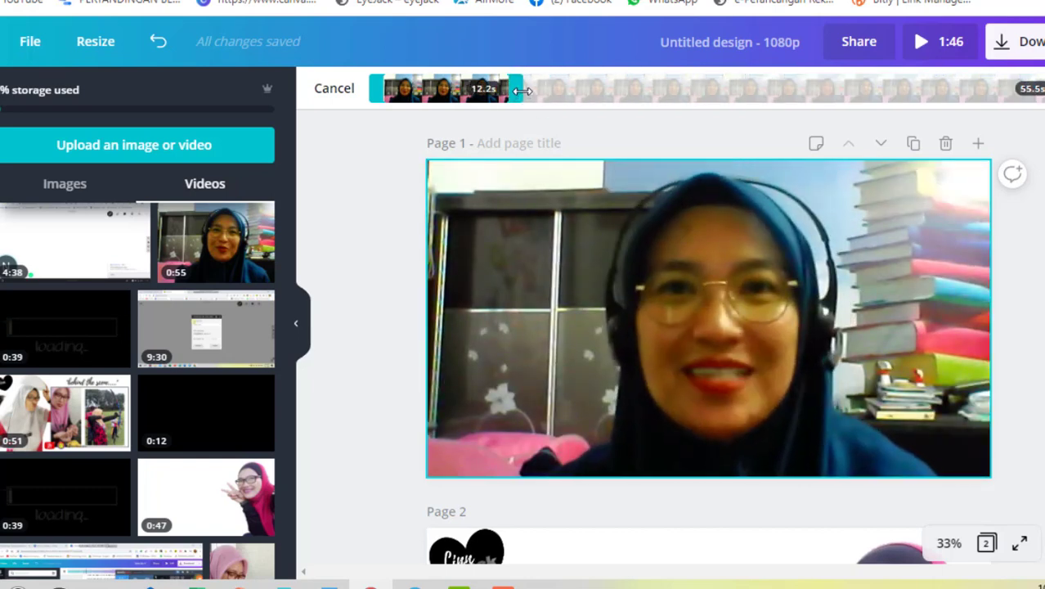
{"action": "left_click_drag", "start_coordinate": [523, 91], "coordinate": [550, 91]}
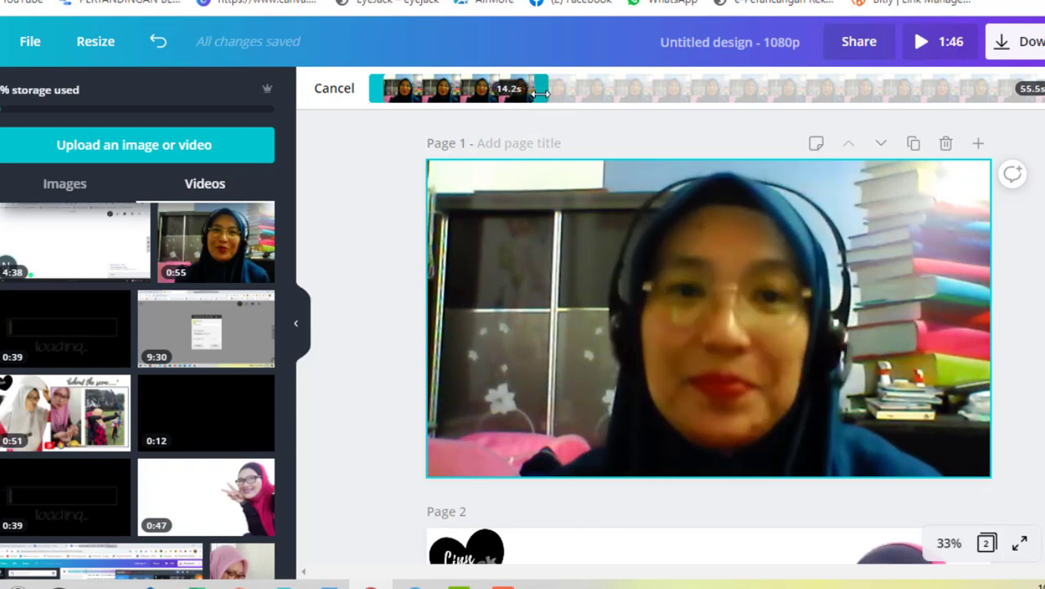
{"action": "left_click_drag", "start_coordinate": [541, 93], "coordinate": [539, 94]}
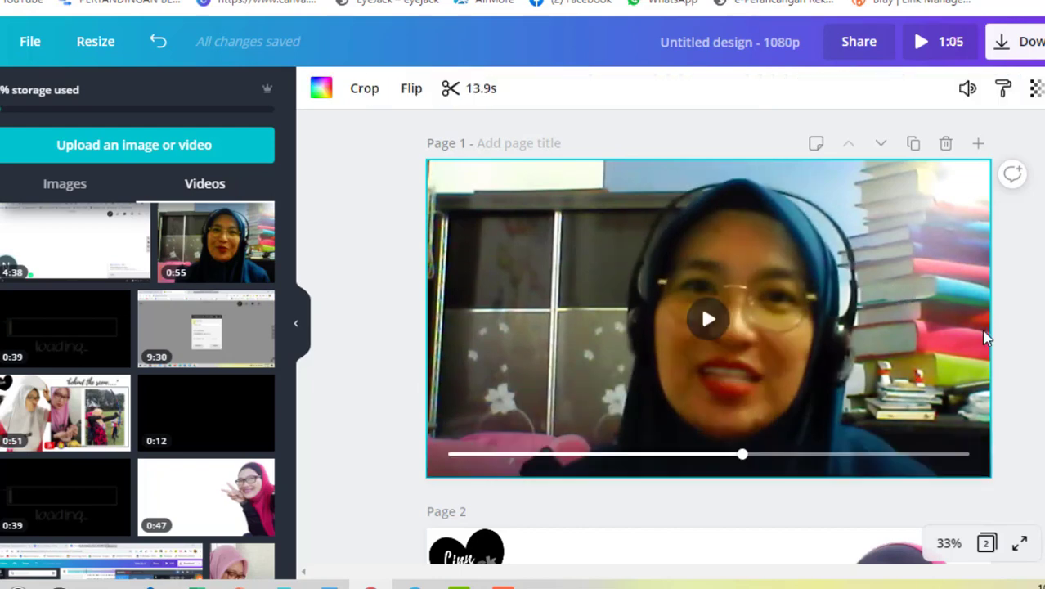
Step: Trim the page 2 video at both ends to an 11.8 s section ending at 25.9 s
{"action": "scroll", "coordinate": [917, 439], "scroll_direction": "down", "scroll_amount": 1}
{"action": "scroll", "coordinate": [917, 439], "scroll_direction": "down", "scroll_amount": 3}
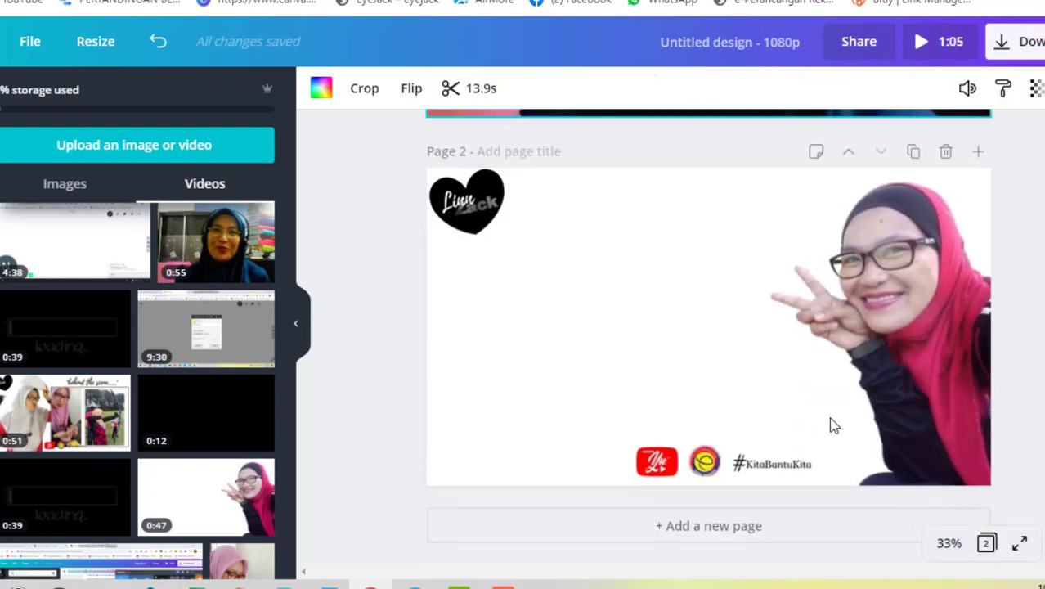
{"action": "left_click", "coordinate": [831, 425]}
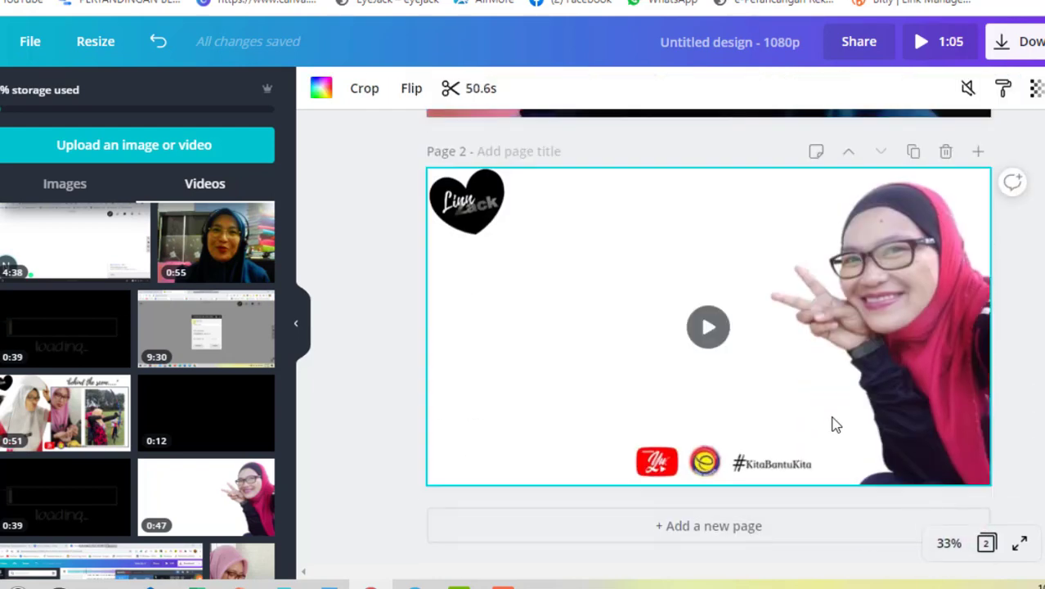
{"action": "left_click", "coordinate": [708, 329]}
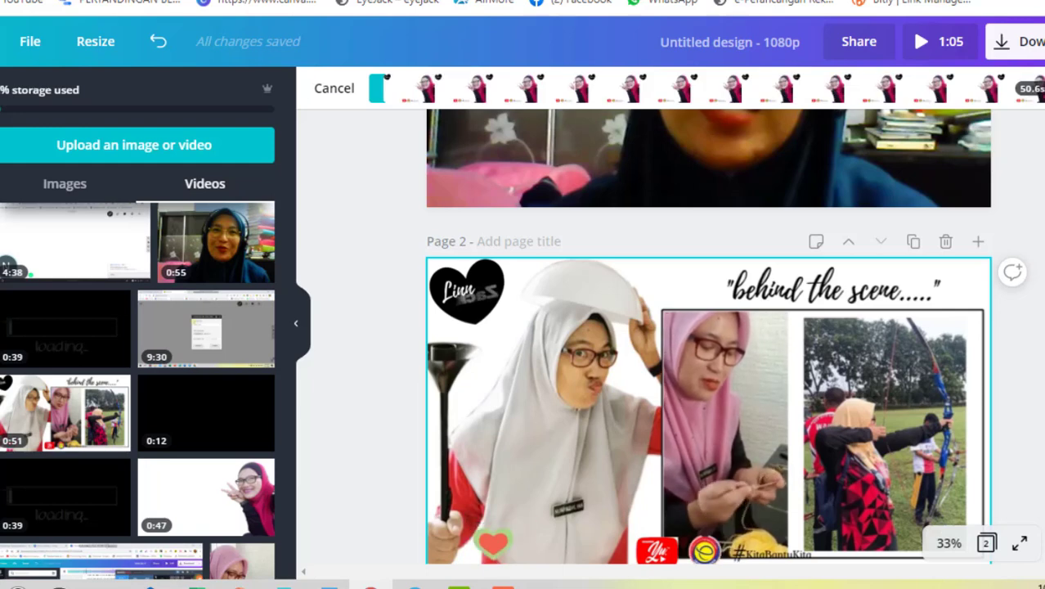
{"action": "left_click_drag", "start_coordinate": [1022, 88], "coordinate": [722, 127]}
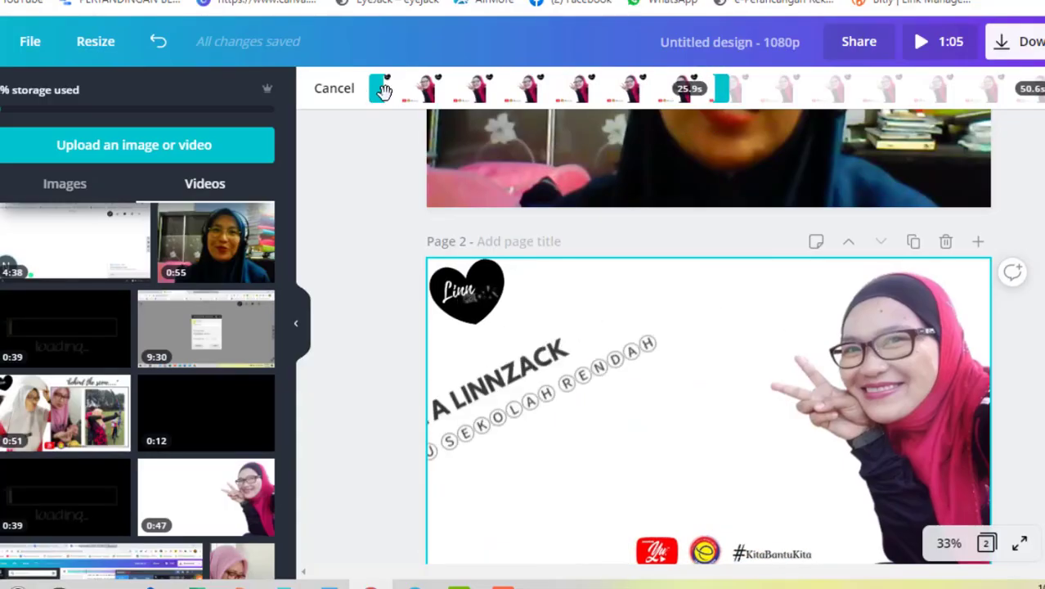
{"action": "left_click_drag", "start_coordinate": [382, 90], "coordinate": [570, 118]}
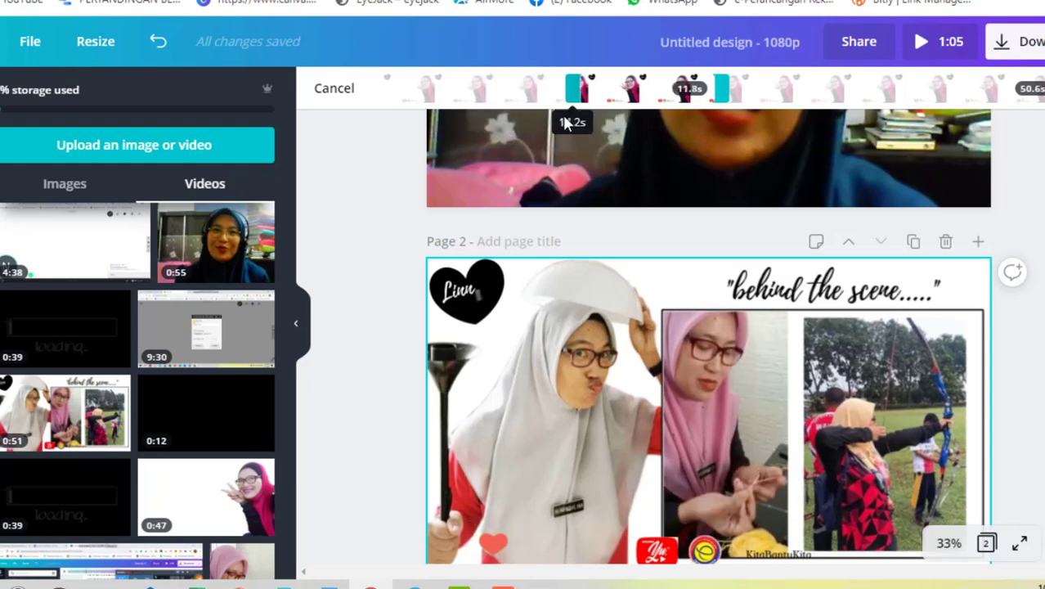
{"action": "left_click", "coordinate": [813, 363]}
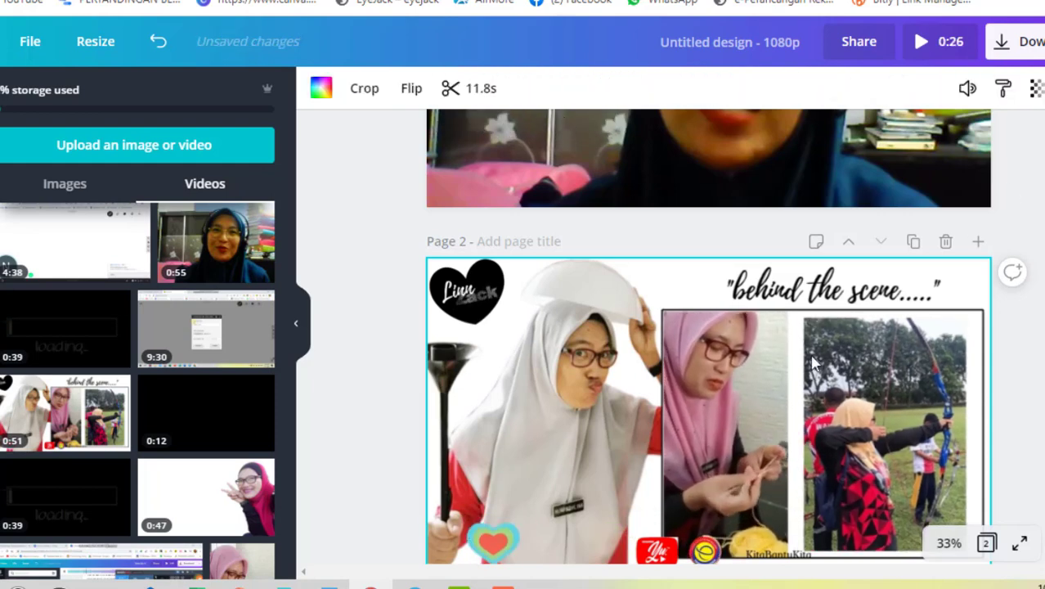
Step: Mute the trimmed page 2 video by setting its volume to 0, and deselect it
{"action": "left_click", "coordinate": [967, 89]}
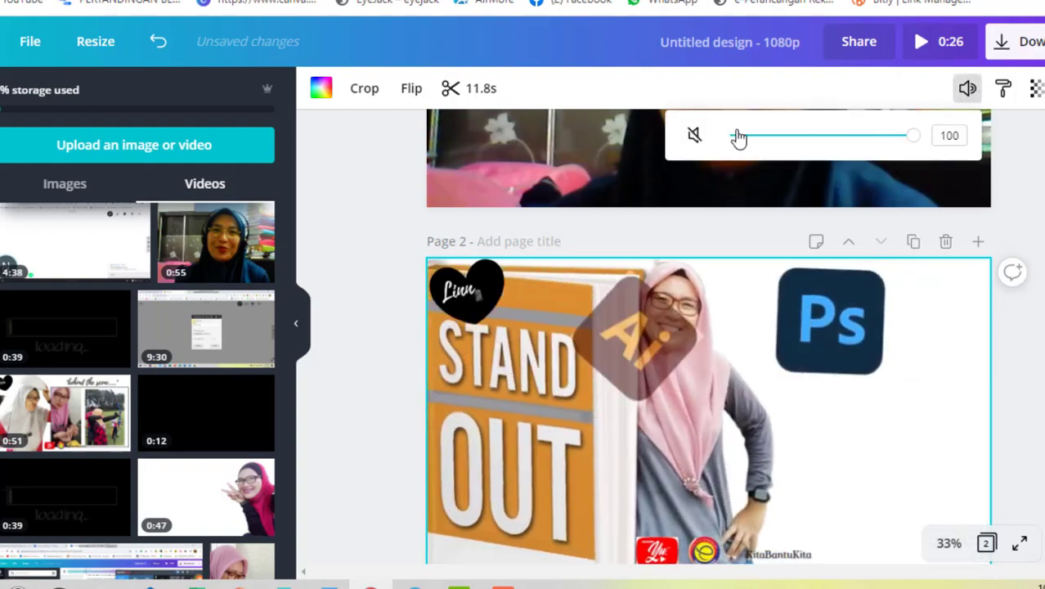
{"action": "left_click", "coordinate": [729, 136]}
{"action": "left_click", "coordinate": [1014, 173]}
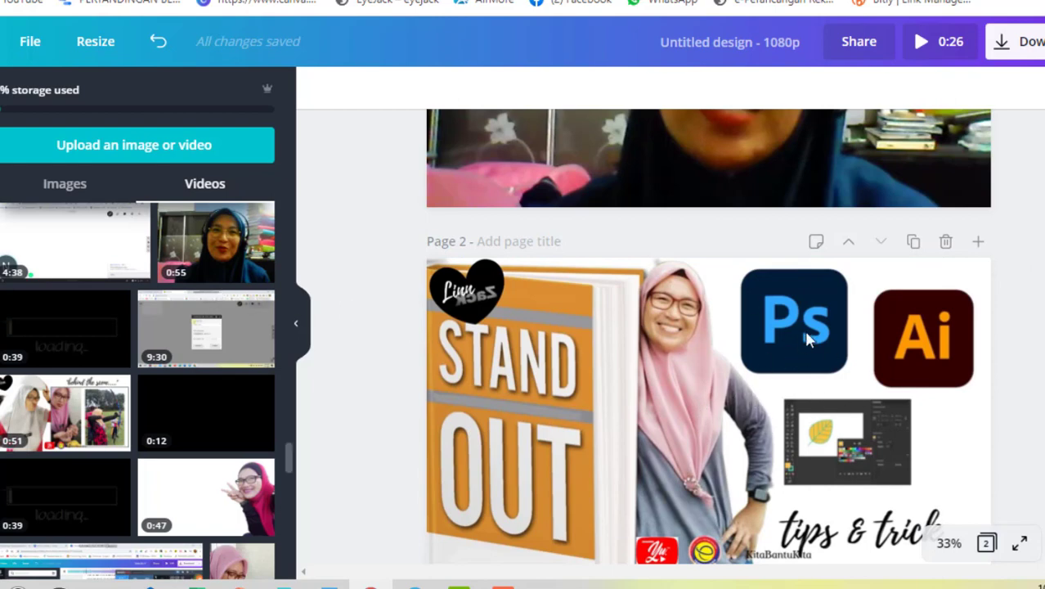
Step: Add the 0:55 webcam video on top of page 2 and trim it at both ends to an 8.8 s section
{"action": "left_click", "coordinate": [217, 274]}
{"action": "left_click", "coordinate": [421, 86]}
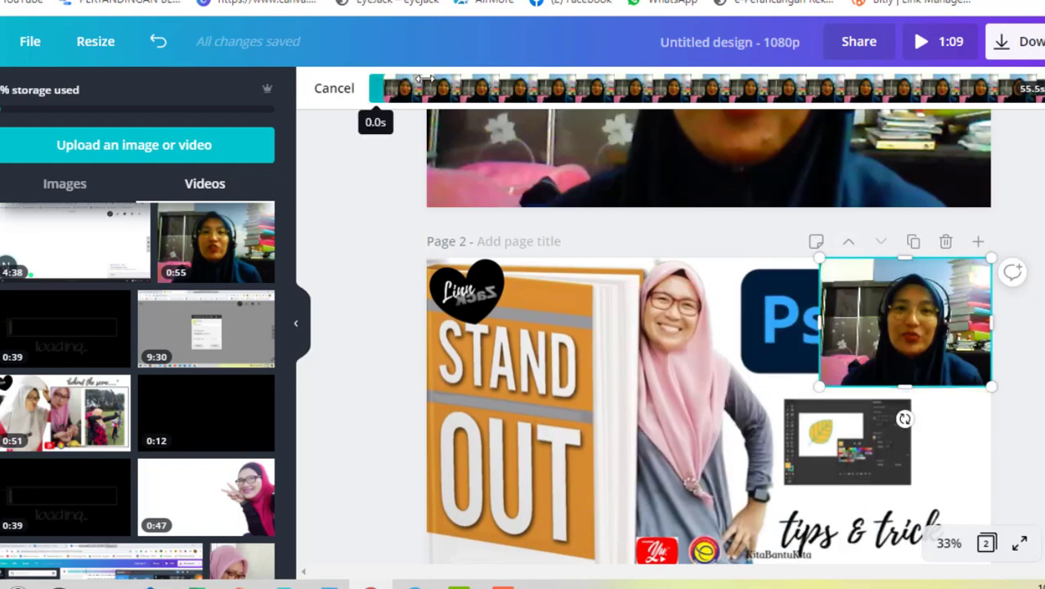
{"action": "left_click_drag", "start_coordinate": [424, 79], "coordinate": [537, 79]}
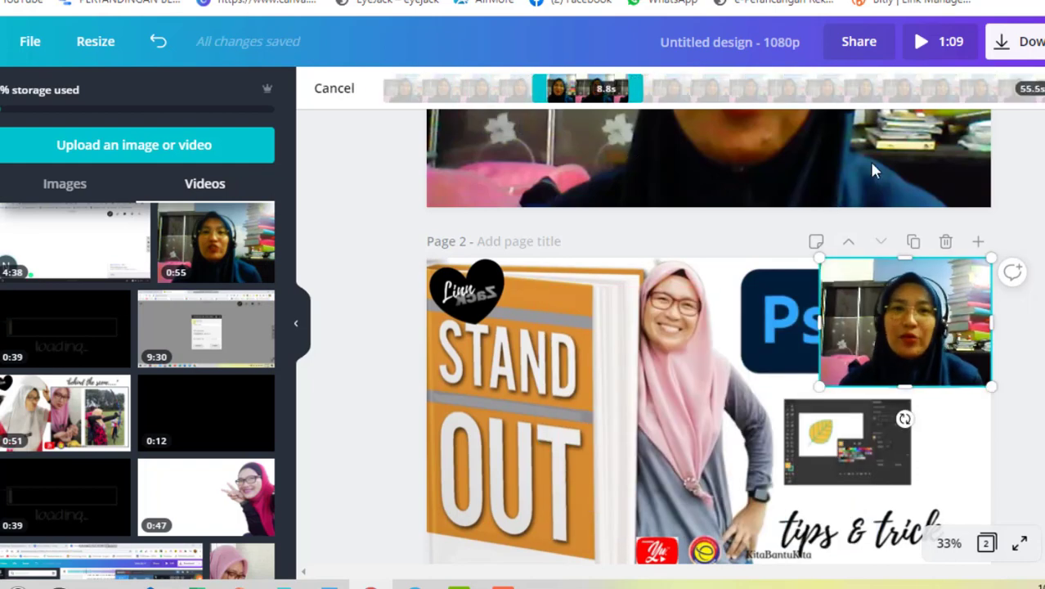
{"action": "left_click", "coordinate": [1043, 88]}
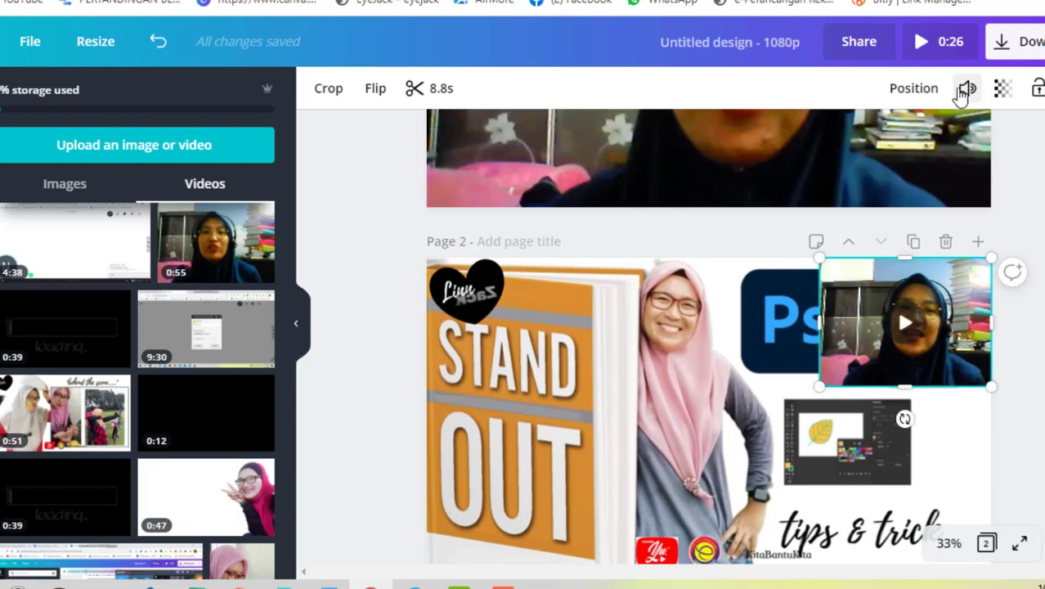
Step: Make the webcam video on page 2 fully transparent so that only its sound plays, and deselect it
{"action": "left_click", "coordinate": [999, 90]}
{"action": "left_click_drag", "start_coordinate": [947, 139], "coordinate": [830, 166]}
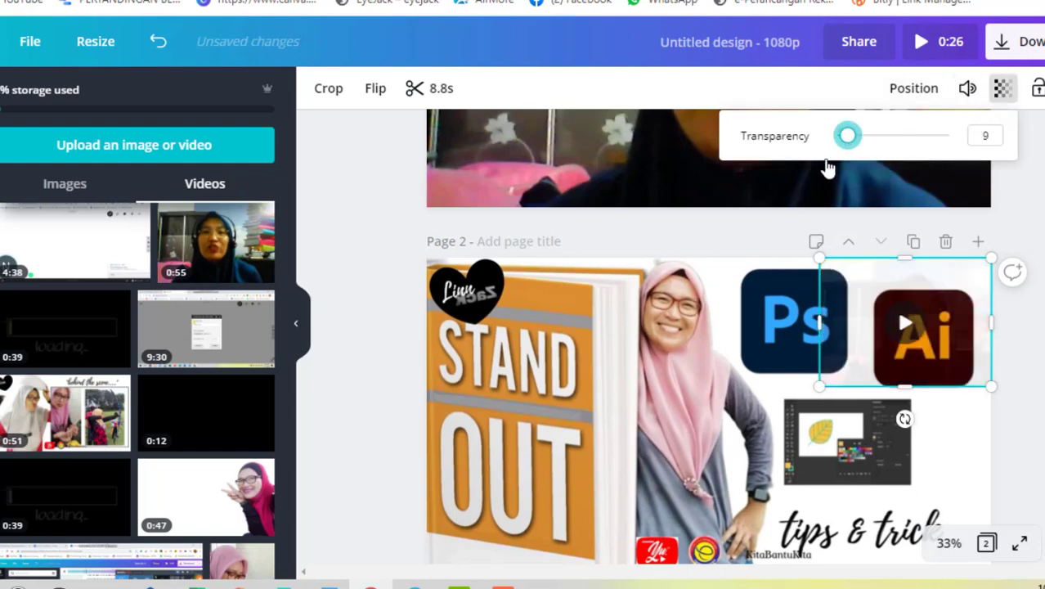
{"action": "left_click", "coordinate": [1013, 209]}
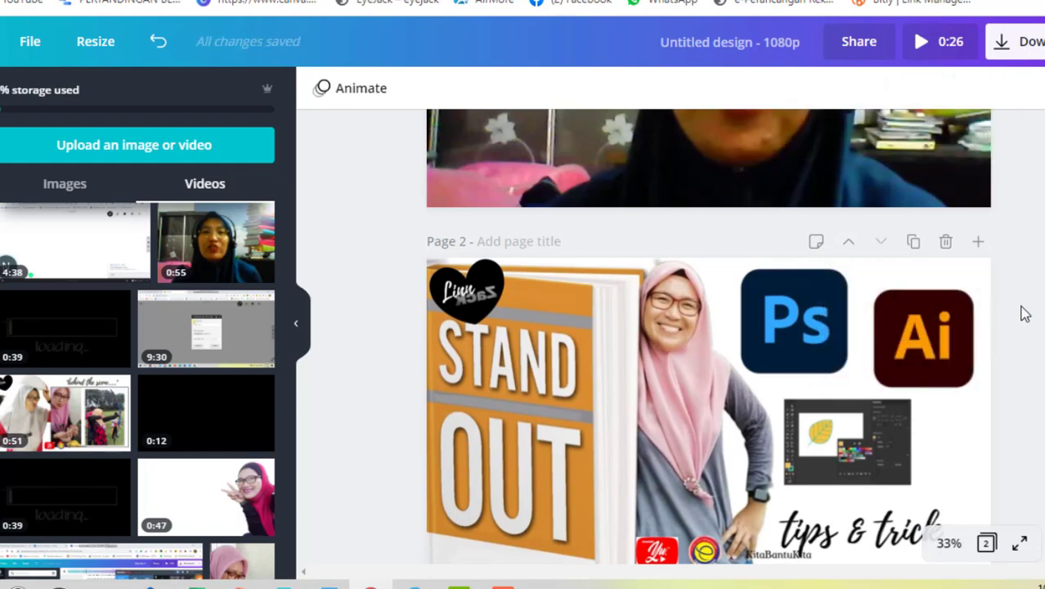
Step: Add a third page after page 2 and replace the video copied onto it with the 0:55 webcam video
{"action": "scroll", "coordinate": [1024, 307], "scroll_direction": "up", "scroll_amount": 2}
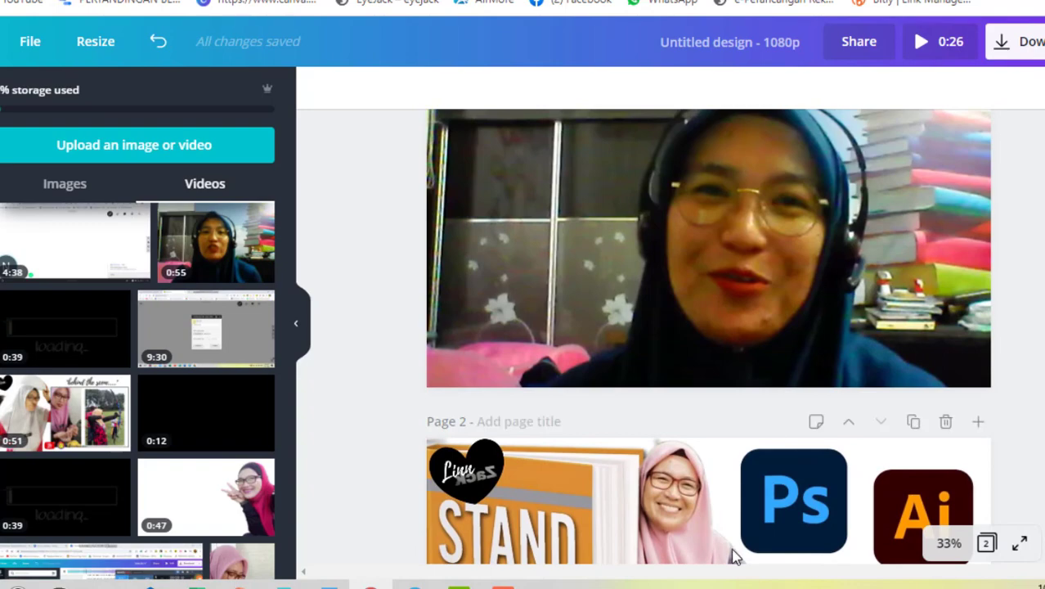
{"action": "scroll", "coordinate": [733, 555], "scroll_direction": "down", "scroll_amount": 3}
{"action": "scroll", "coordinate": [935, 381], "scroll_direction": "up", "scroll_amount": 4}
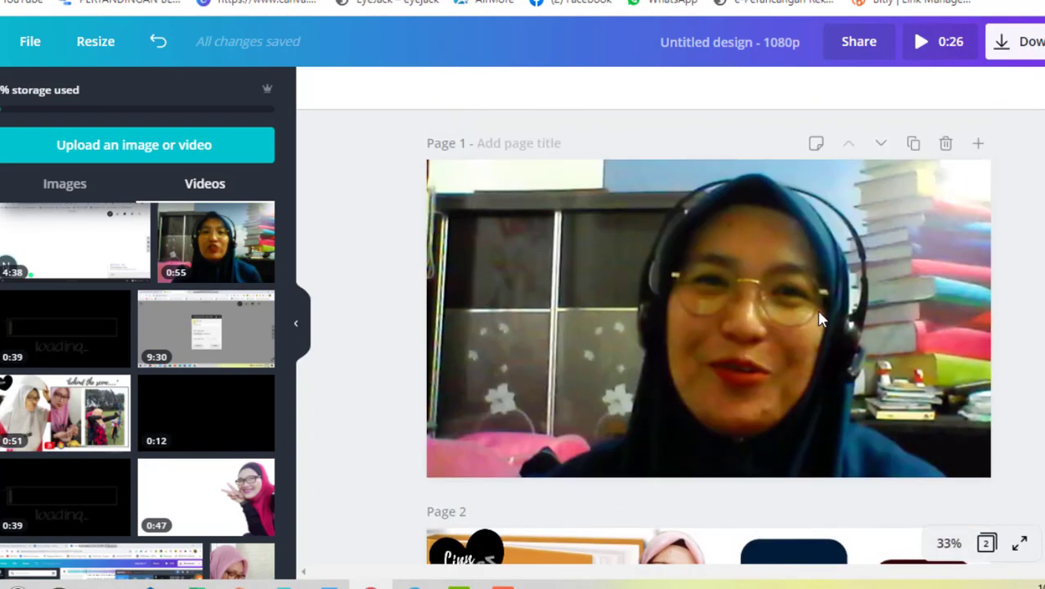
{"action": "scroll", "coordinate": [867, 400], "scroll_direction": "down", "scroll_amount": 4}
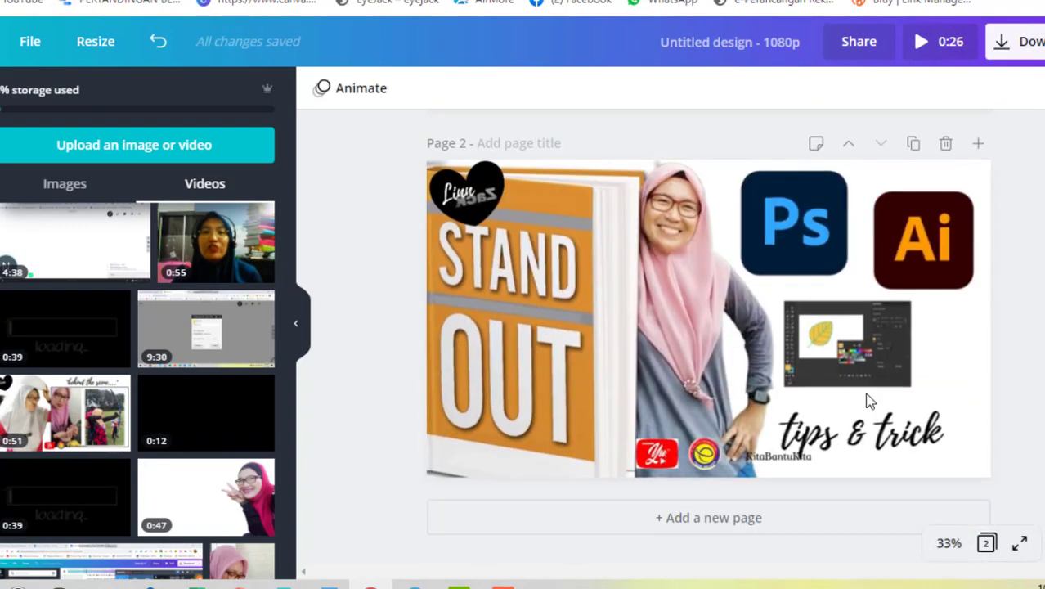
{"action": "left_click", "coordinate": [782, 531]}
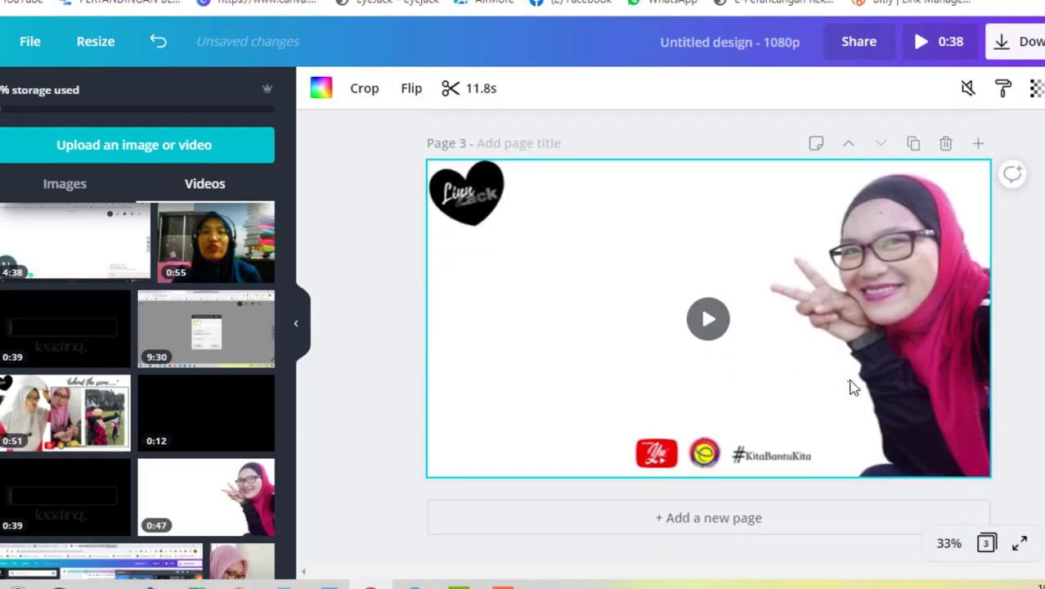
{"action": "key", "text": "Delete"}
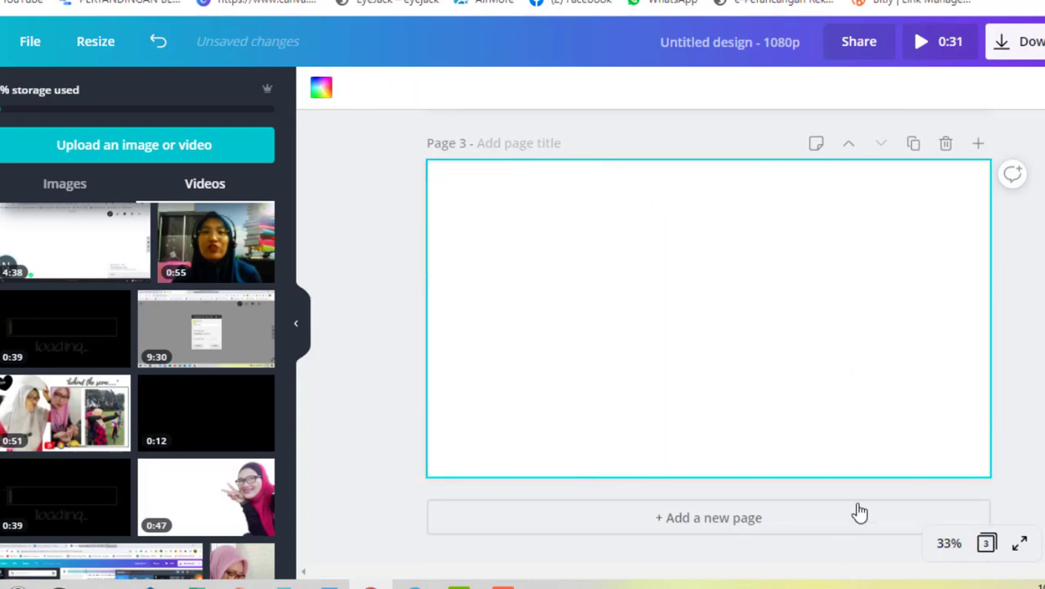
{"action": "left_click", "coordinate": [218, 224]}
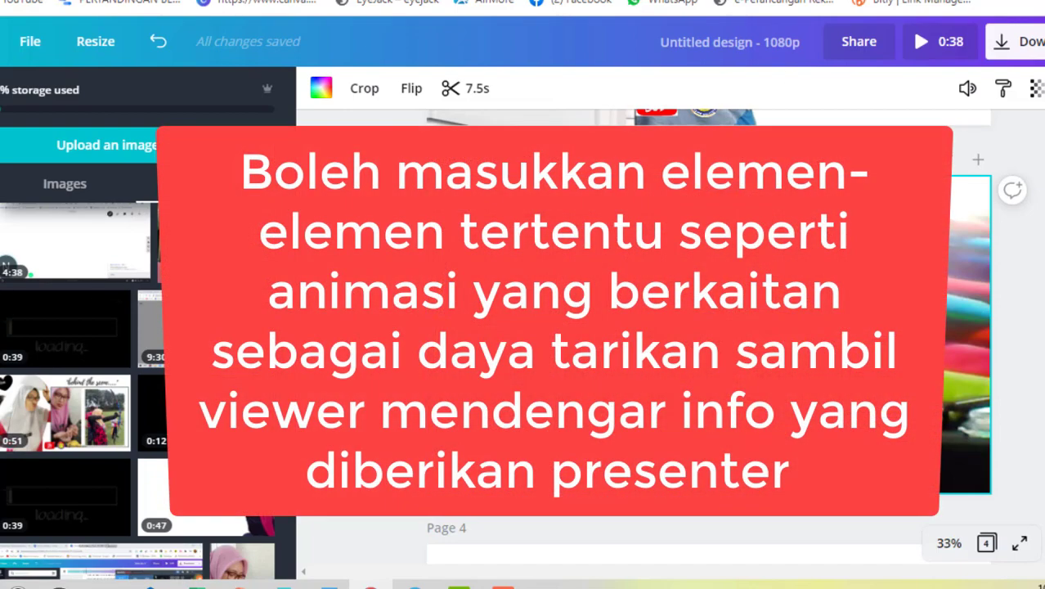
Step: Open the elements library for page 3
{"action": "left_click", "coordinate": [1, 278]}
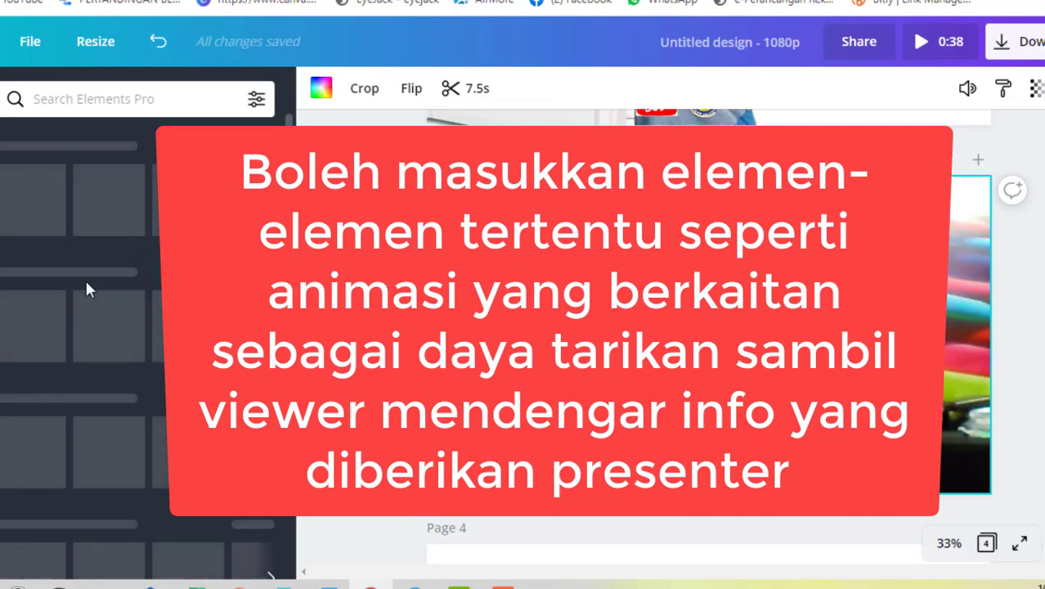